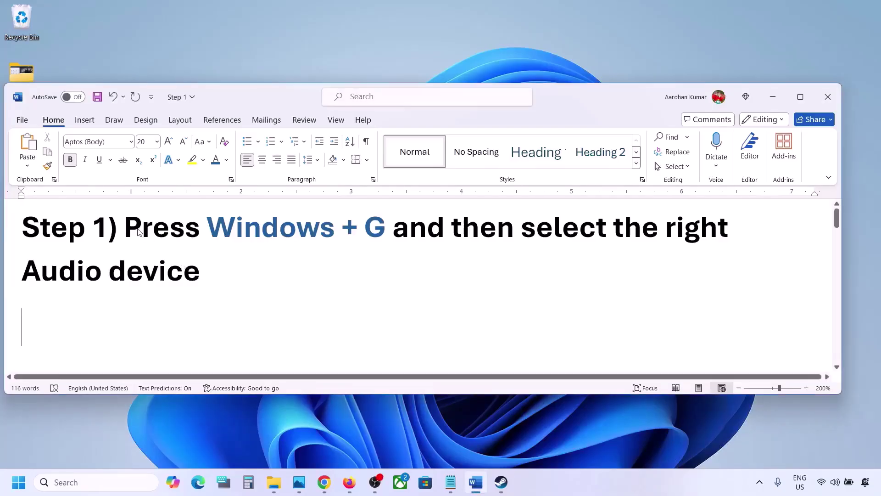
# - Review the Step 1 text in Word, then open the Xbox Game Bar and its Audio widget
pyautogui.moveTo(125, 228); pyautogui.dragTo(207, 262)
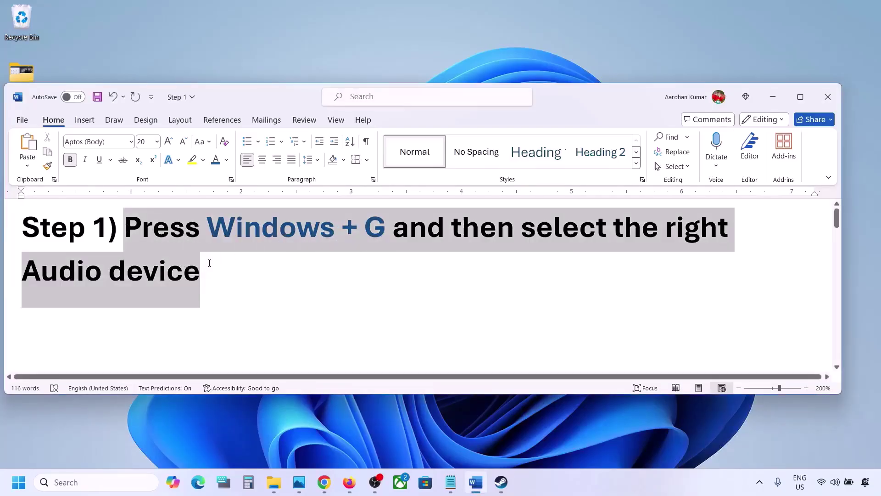
pyautogui.click(250, 284)
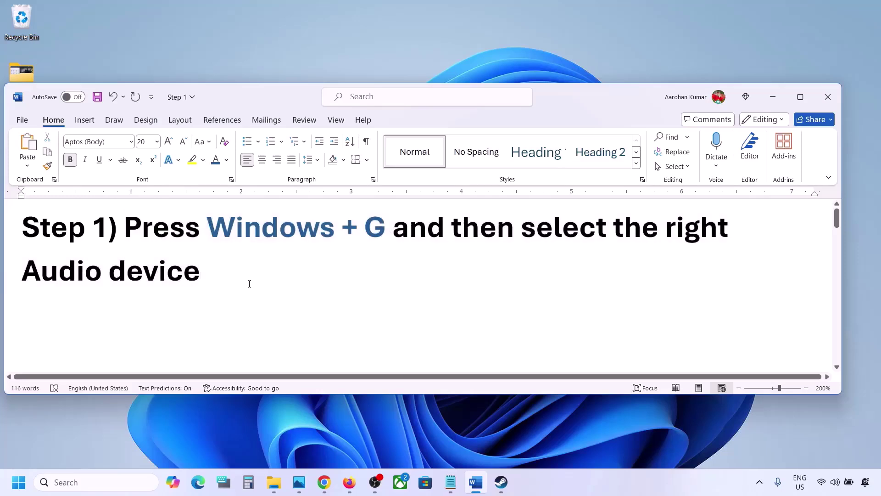
pyautogui.press('super+g')
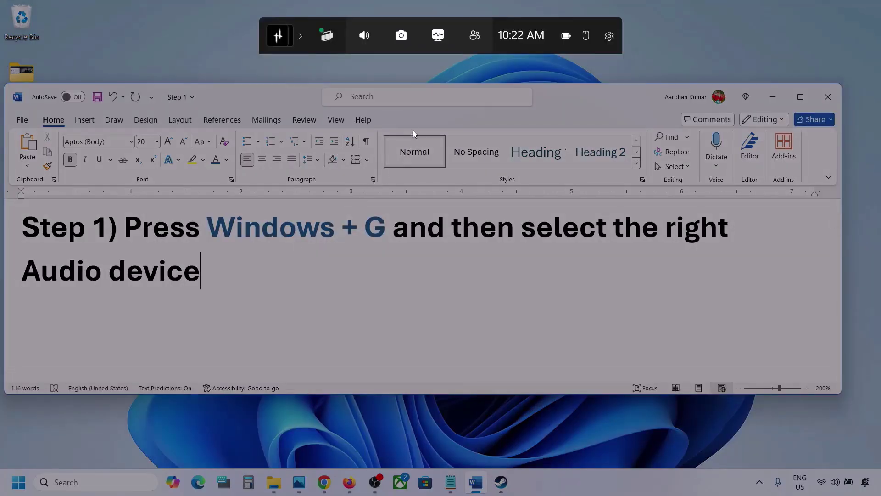
pyautogui.click(365, 37)
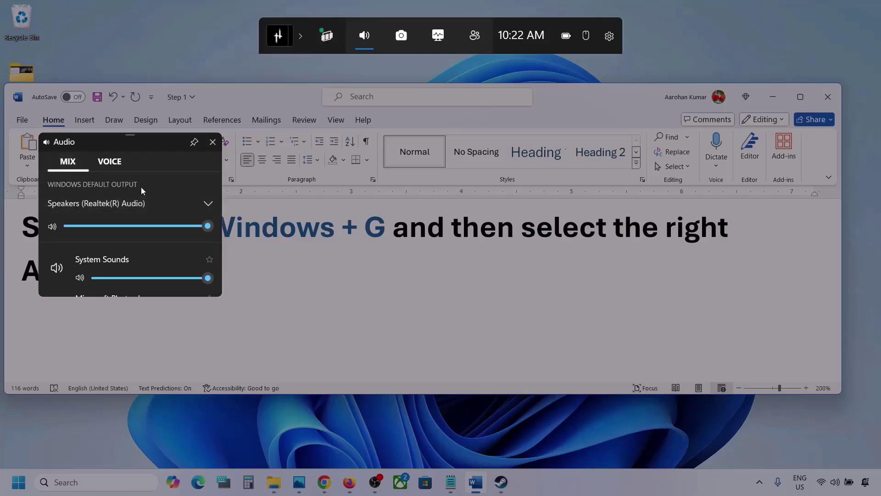
# - Keep Speakers (Realtek(R) Audio) as the default output and enlarge the panel to show more apps
pyautogui.click(209, 204)
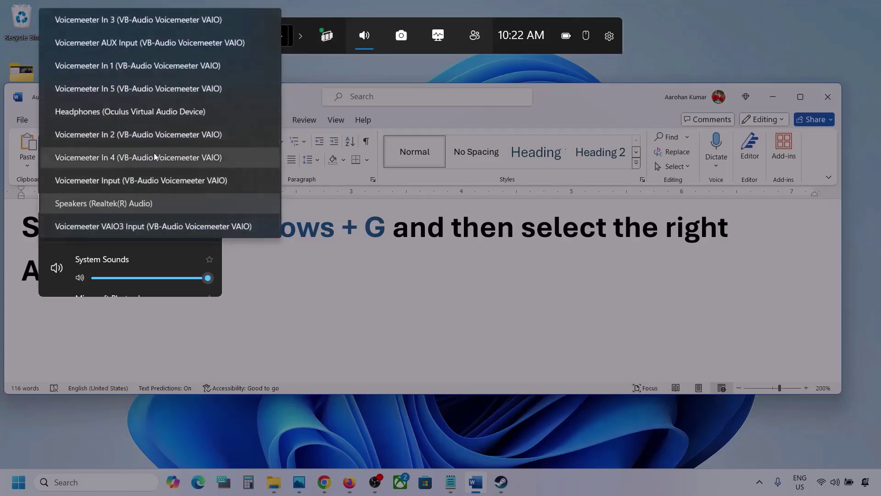
pyautogui.click(138, 206)
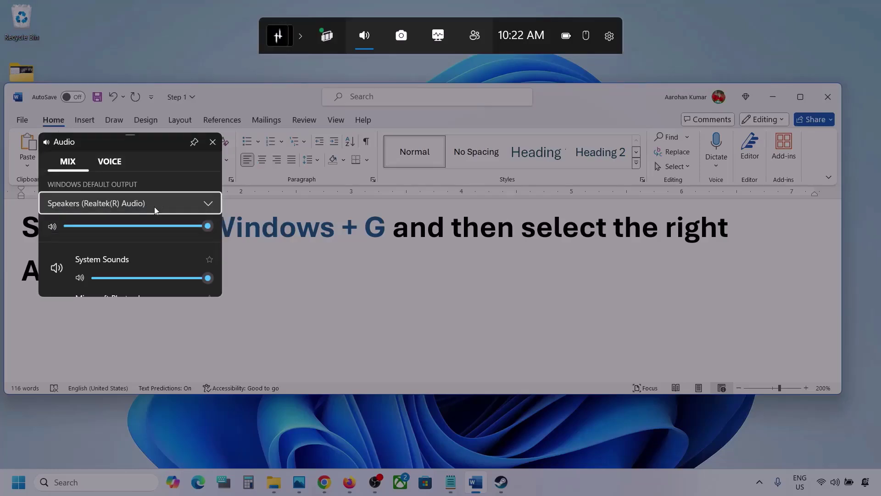
pyautogui.scroll(-2, 152, 258)
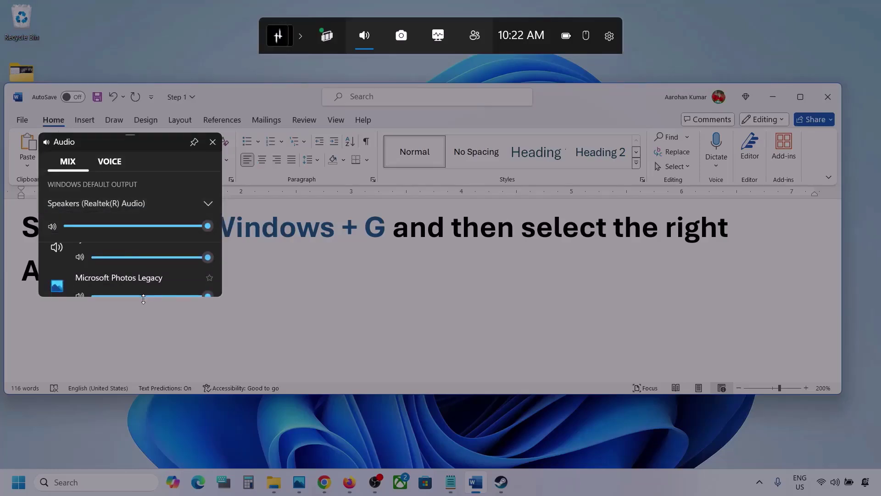
pyautogui.moveTo(143, 299); pyautogui.dragTo(143, 404)
pyautogui.scroll(1, 133, 318)
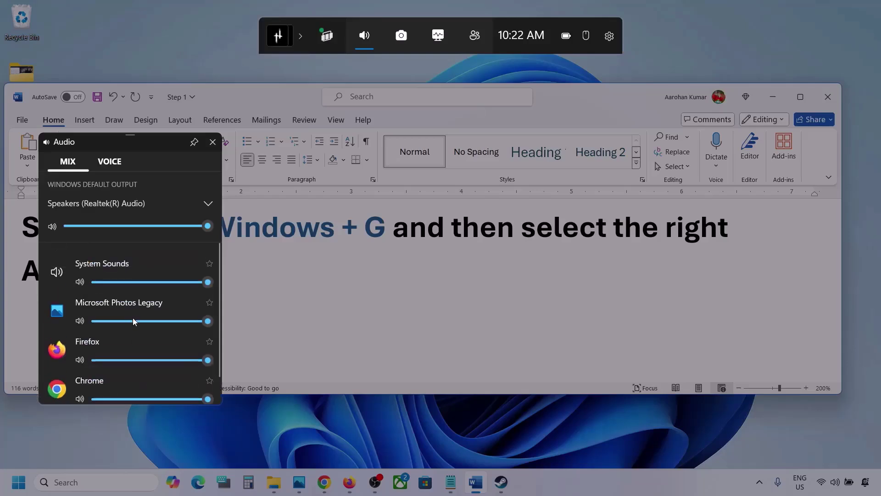
pyautogui.scroll(-1, 133, 317)
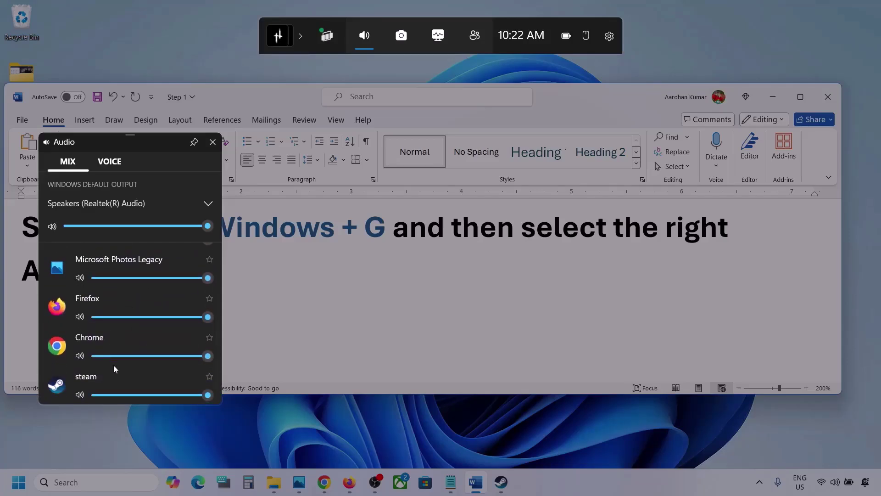
pyautogui.scroll(1, 108, 326)
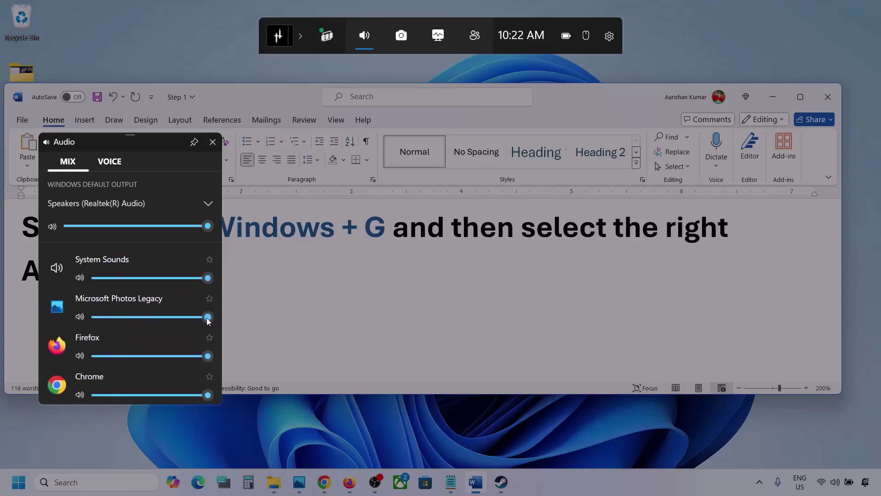
# - Raise Microsoft Photos Legacy and the other app volumes to 100 in the Mix list
pyautogui.moveTo(139, 321); pyautogui.dragTo(216, 316)
pyautogui.scroll(-1, 162, 335)
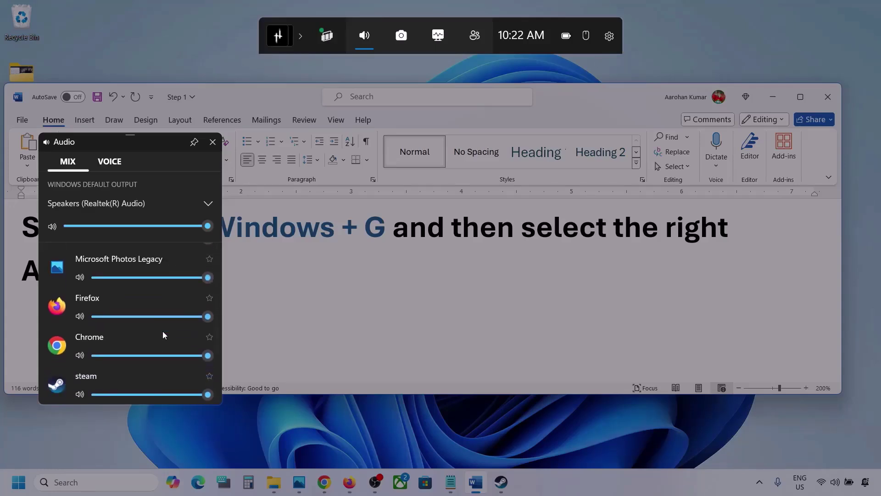
pyautogui.moveTo(208, 316)
pyautogui.mouseDown()
pyautogui.moveTo(178, 320)
pyautogui.moveTo(224, 322)
pyautogui.mouseUp()
pyautogui.scroll(-1, 129, 338)
pyautogui.scroll(1, 114, 360)
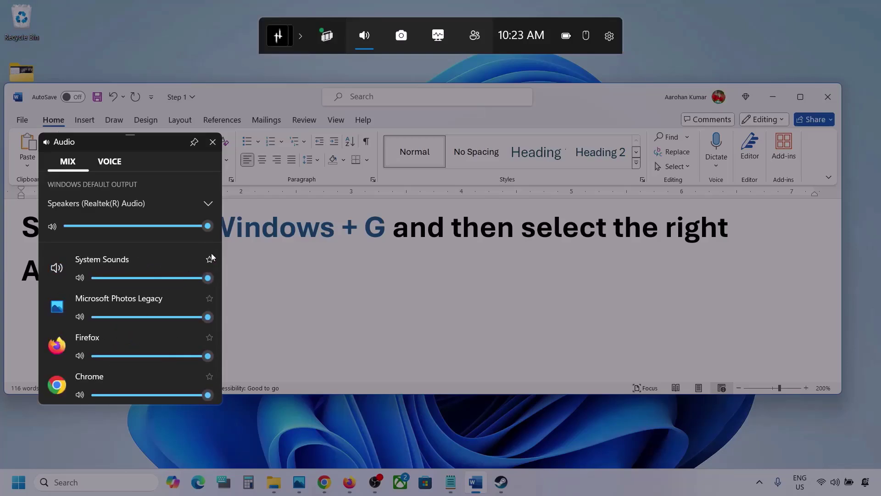
# - On the Voice tab, keep Microphone Array as the default input device
pyautogui.click(109, 162)
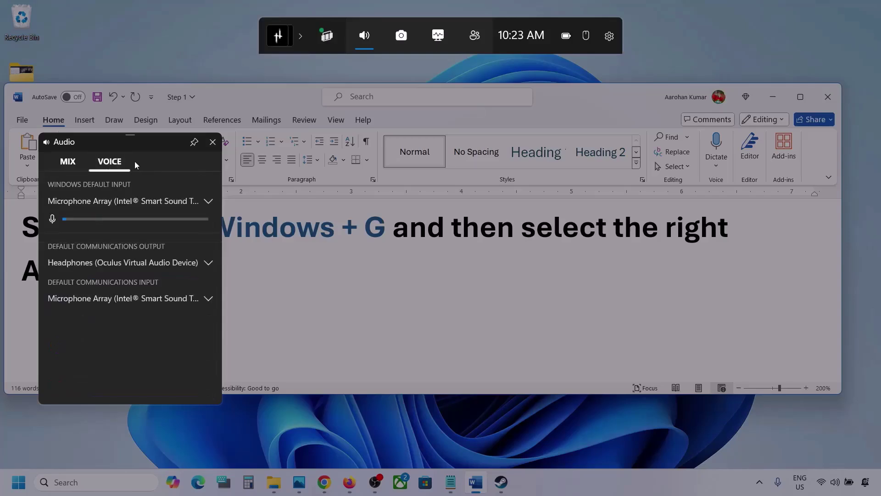
pyautogui.click(211, 199)
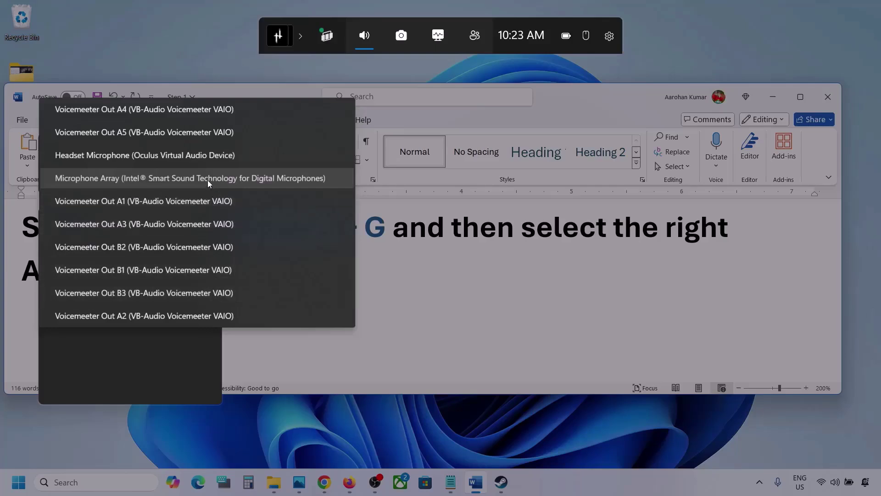
pyautogui.click(208, 180)
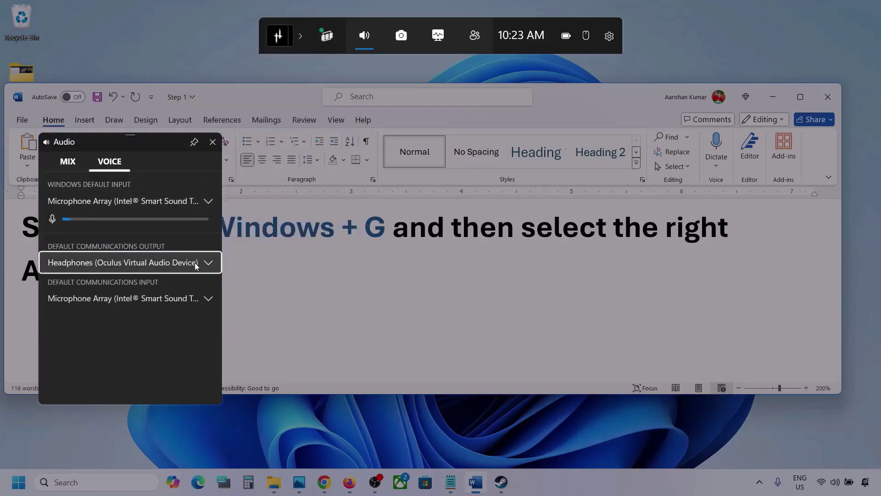
# - Set communications output to Speakers (Realtek(R) Audio) and communications input to Microphone Array, then close the panel
pyautogui.click(209, 264)
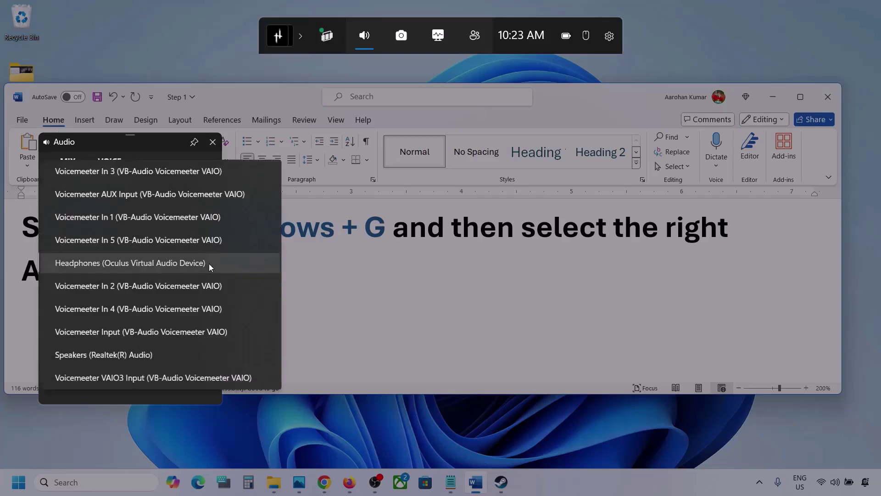
pyautogui.click(139, 354)
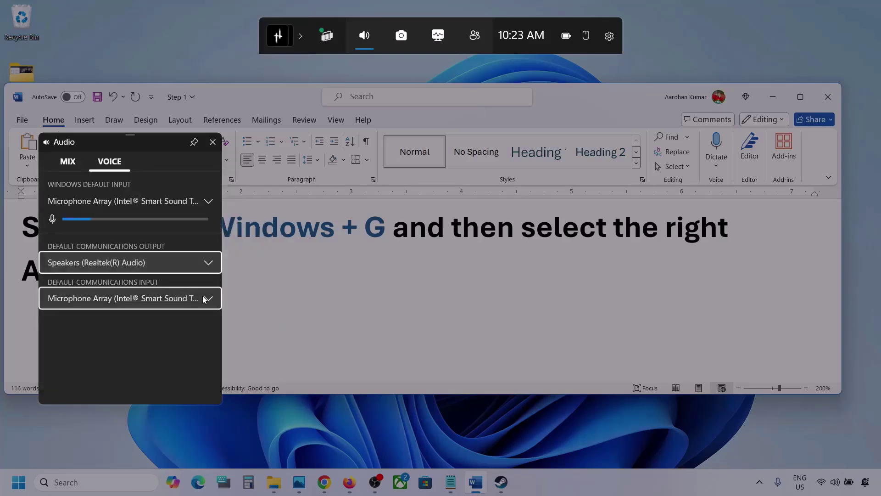
pyautogui.click(206, 299)
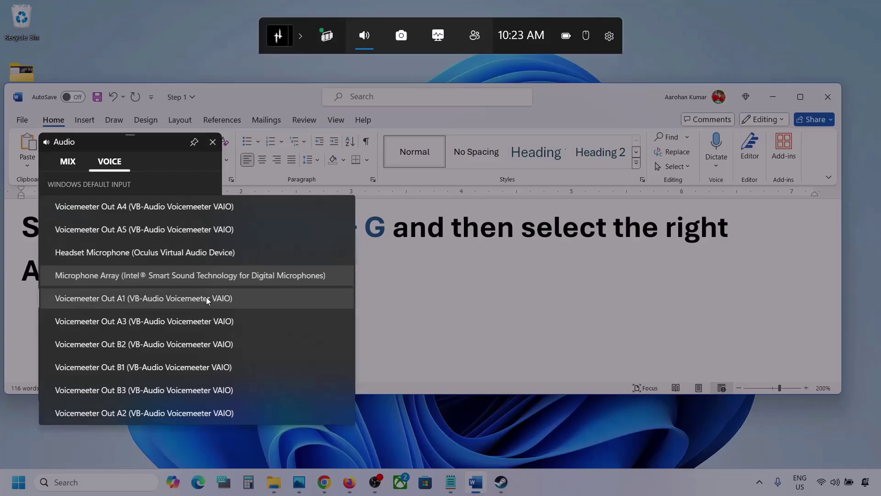
pyautogui.click(239, 275)
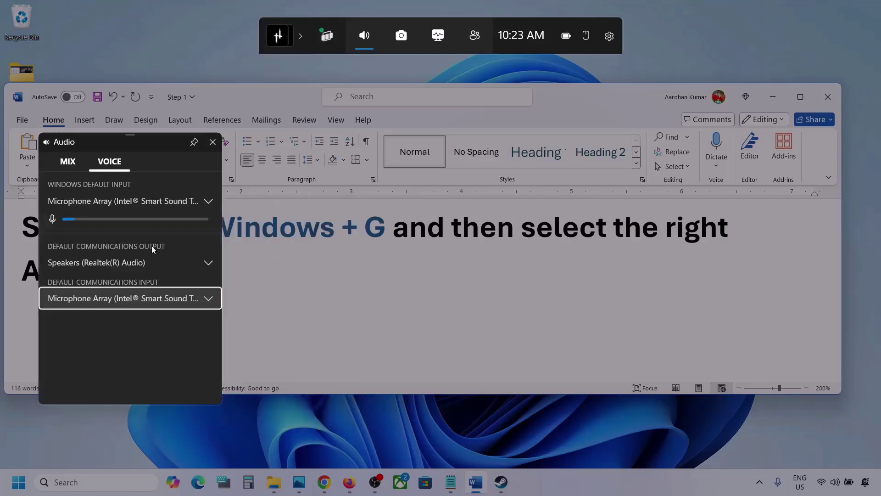
pyautogui.click(212, 143)
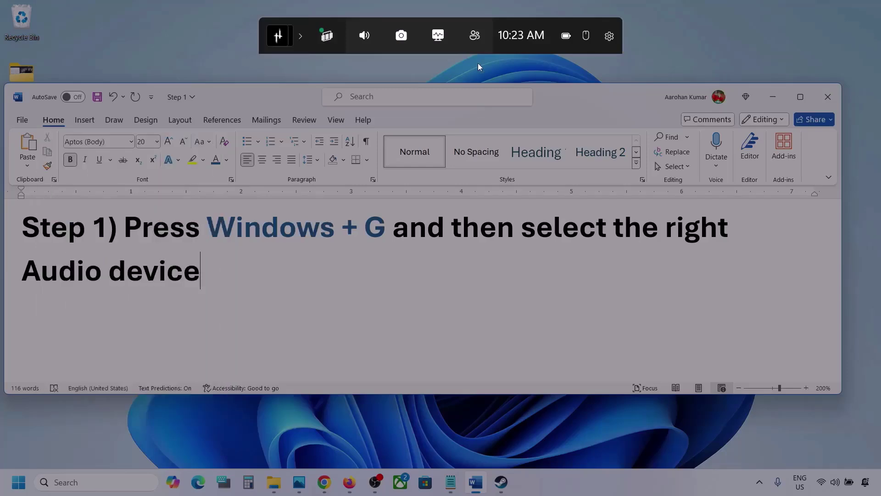
# - Close the Game Bar, highlight Step 2's 'Make sure volume is not mute', then minimize Word
pyautogui.click(478, 64)
pyautogui.click(18, 482)
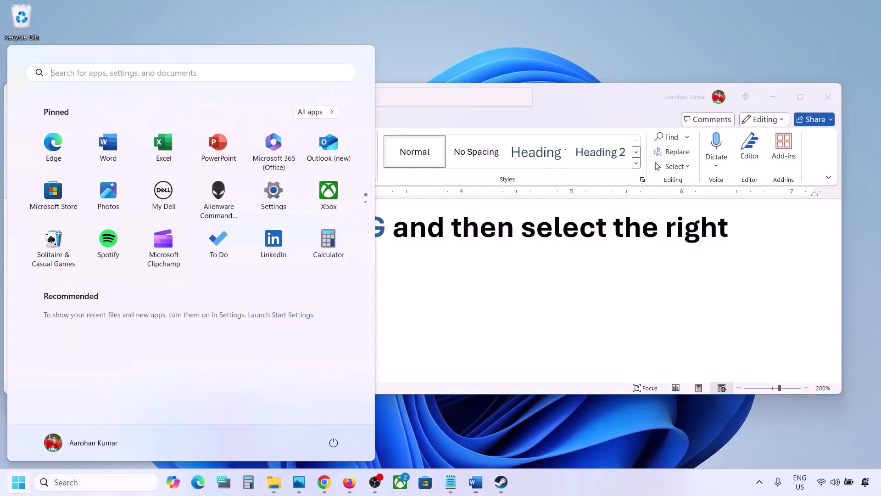
pyautogui.click(414, 358)
pyautogui.scroll(-5, 414, 358)
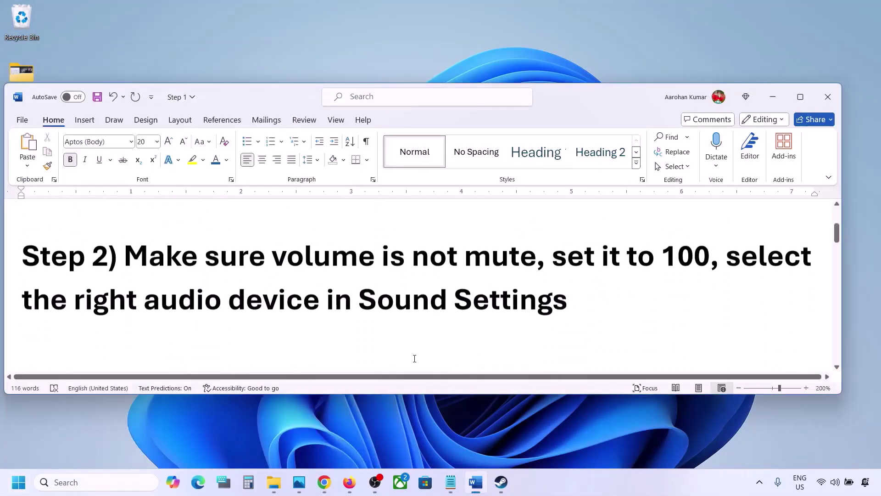
pyautogui.moveTo(137, 255); pyautogui.dragTo(536, 248)
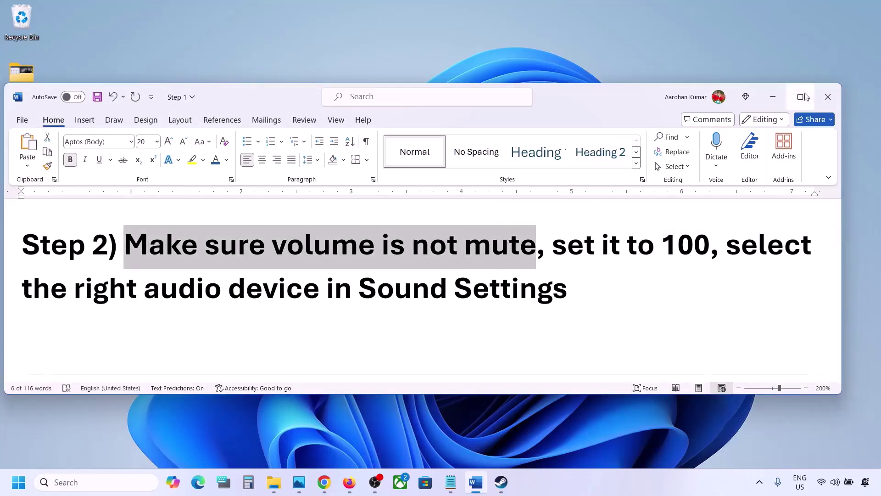
pyautogui.click(776, 97)
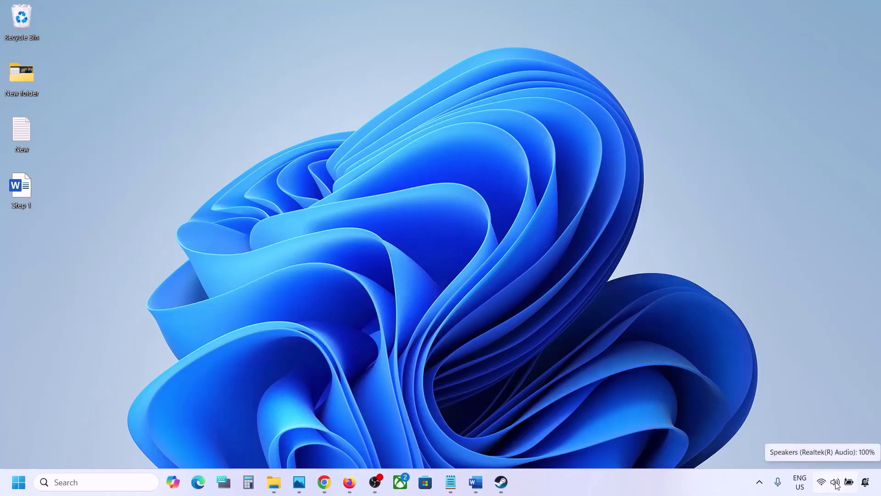
# - Check app volumes in the Volume mixer, leaving Steam at 100, then close Settings and return to Word
pyautogui.rightClick(837, 484)
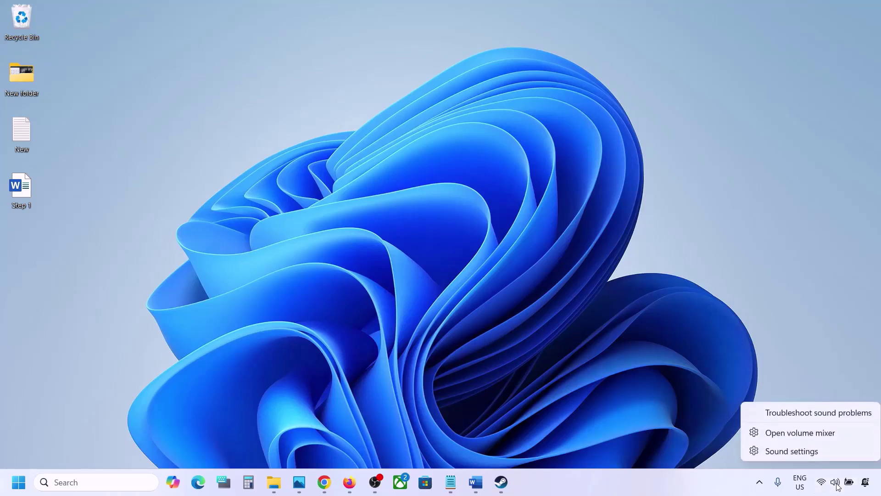
pyautogui.click(811, 436)
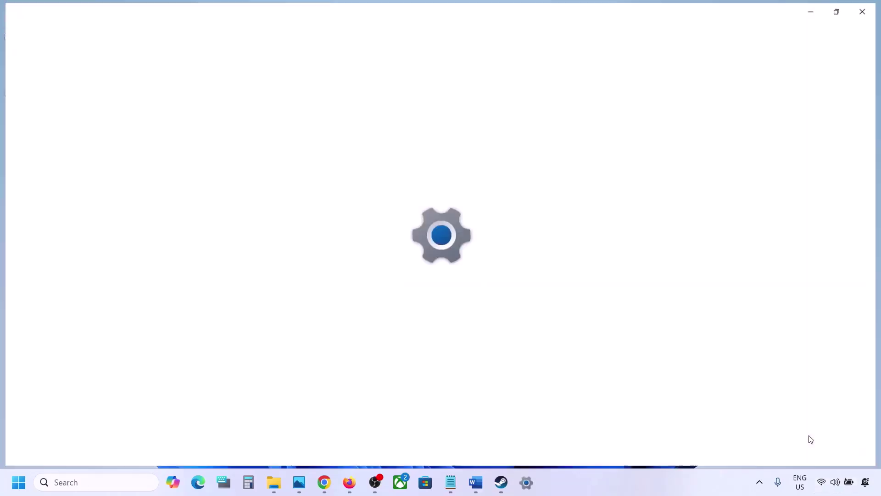
pyautogui.scroll(-2, 547, 326)
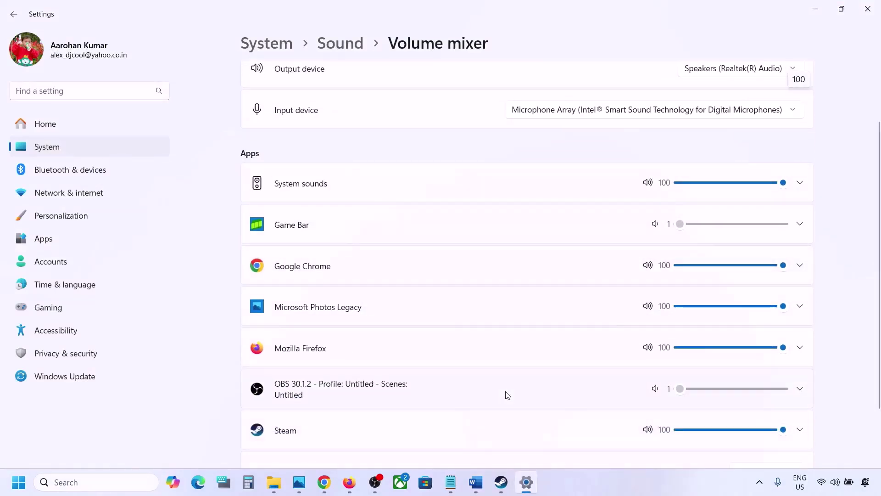
pyautogui.scroll(-1, 507, 396)
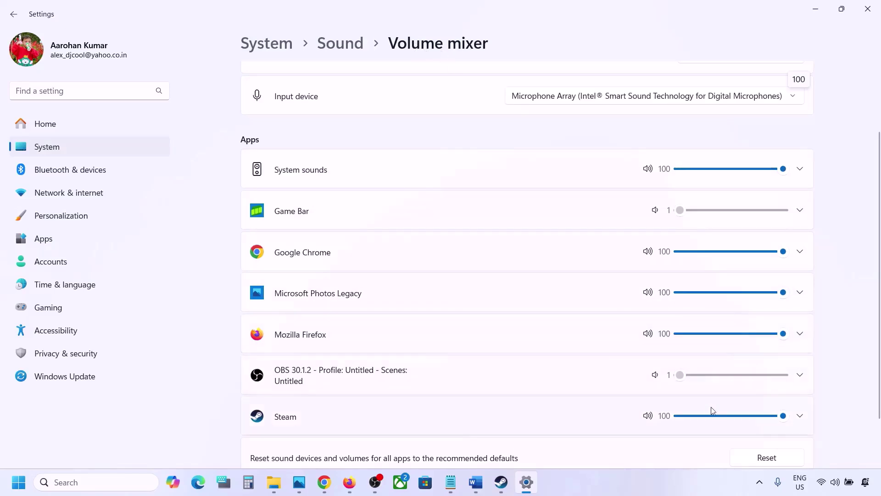
pyautogui.moveTo(782, 418)
pyautogui.mouseDown()
pyautogui.moveTo(741, 418)
pyautogui.moveTo(783, 417)
pyautogui.mouseUp()
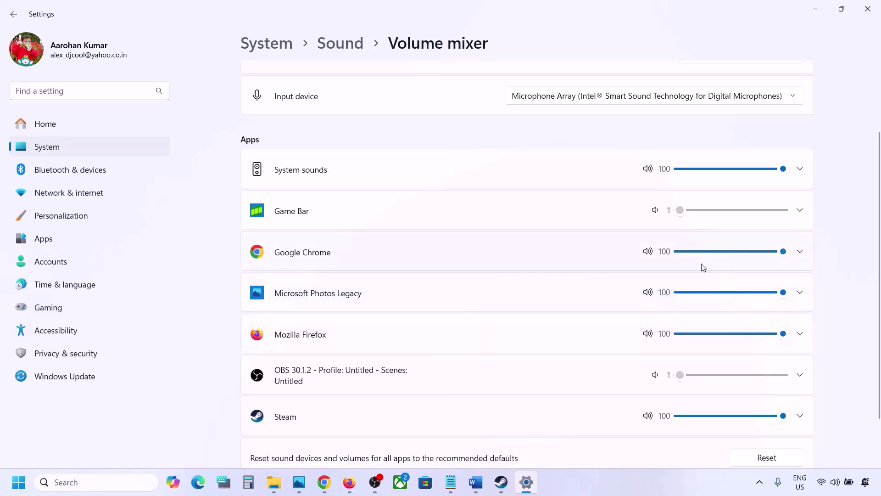
pyautogui.click(867, 8)
pyautogui.click(475, 482)
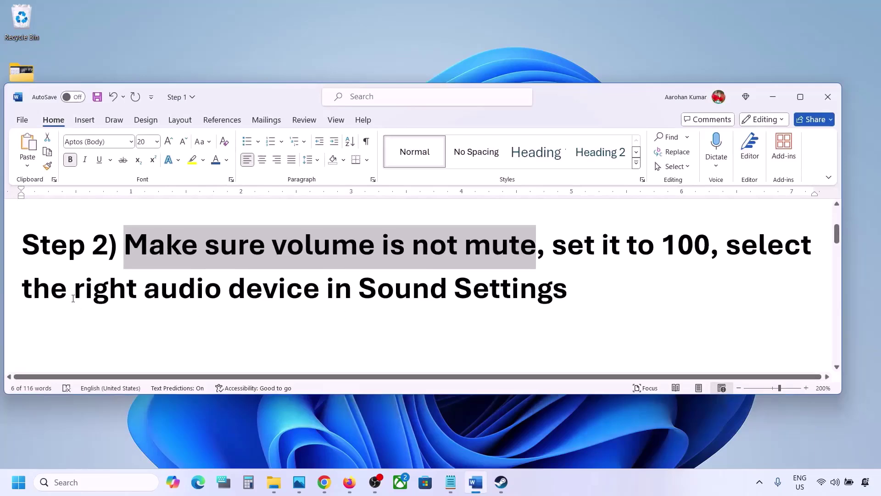
# - Highlight the 'right audio device in Sound Settings' text and open the speaker icon's sound menu
pyautogui.moveTo(73, 299); pyautogui.dragTo(568, 299)
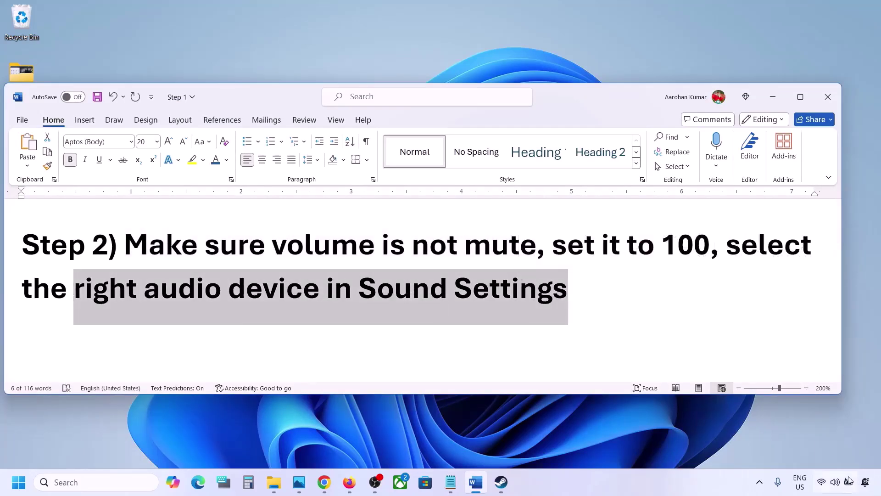
pyautogui.rightClick(835, 485)
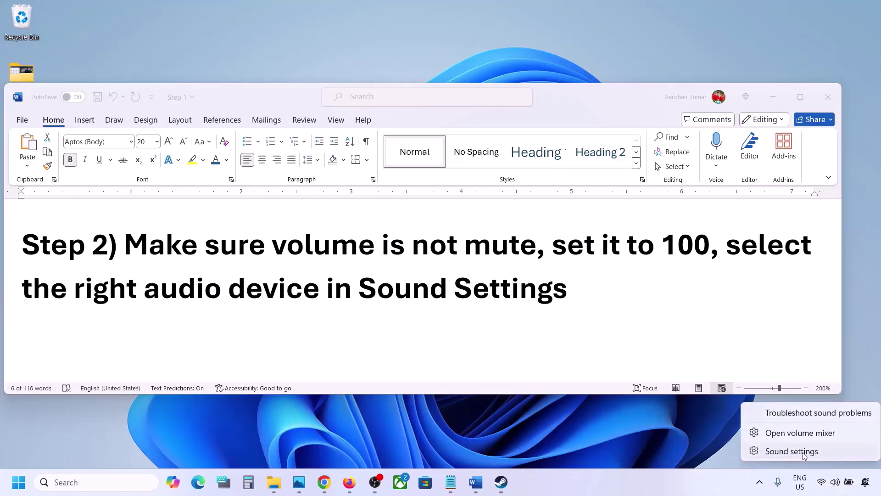
# - Confirm in Sound settings that Speakers output and Microphone Array input are at volume 100, then close Settings
pyautogui.click(811, 454)
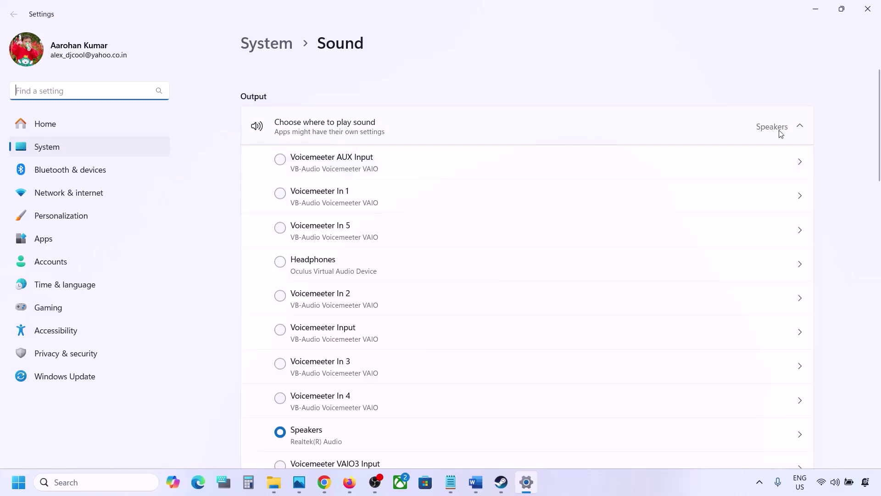
pyautogui.scroll(-2, 395, 326)
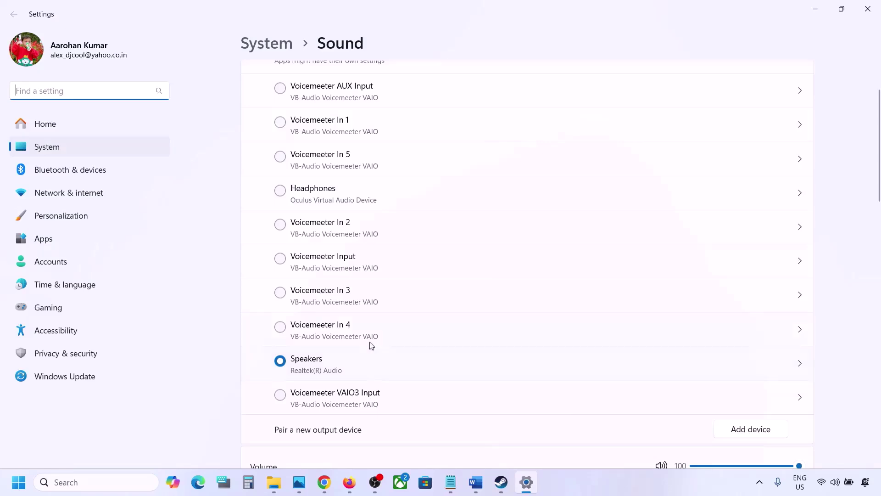
pyautogui.click(321, 366)
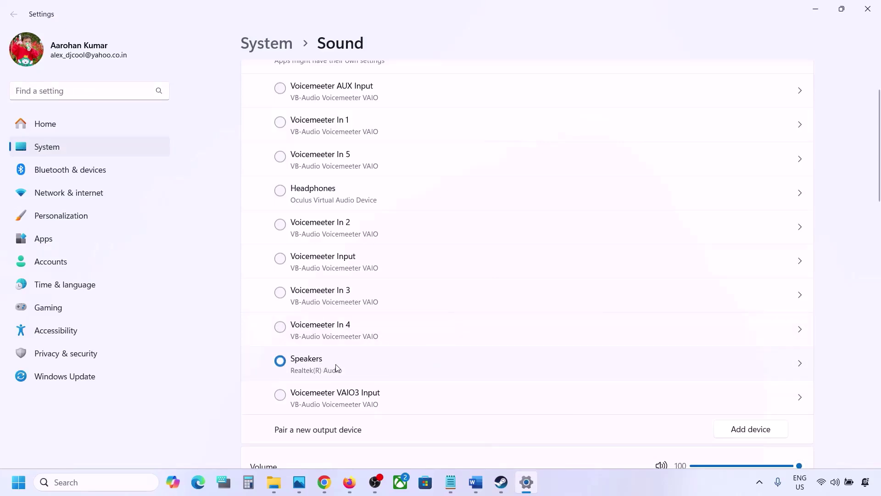
pyautogui.scroll(-5, 337, 367)
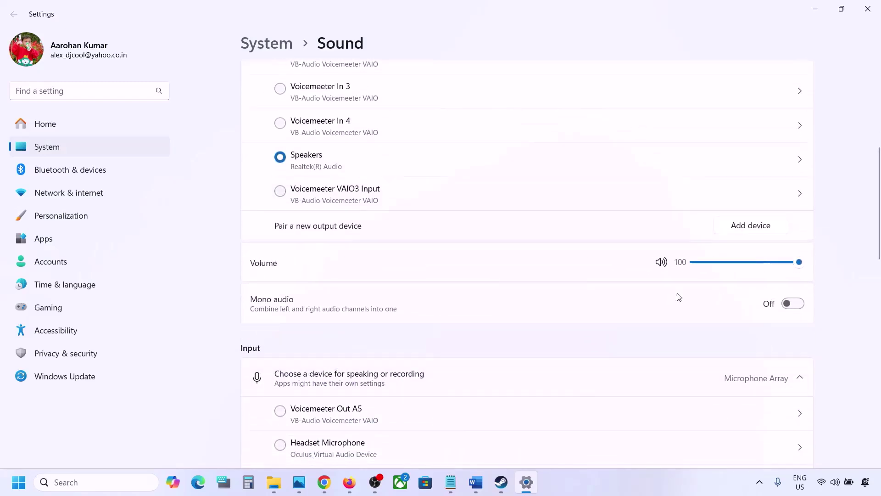
pyautogui.scroll(-5, 584, 331)
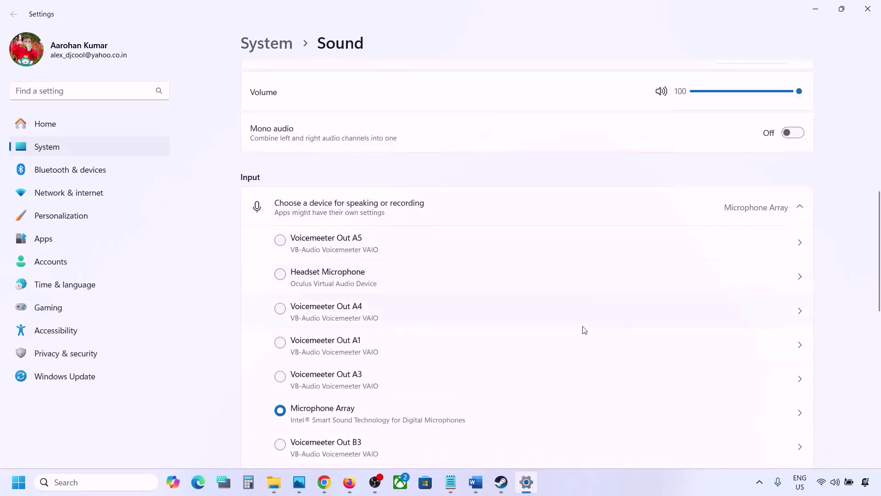
pyautogui.scroll(-1, 367, 381)
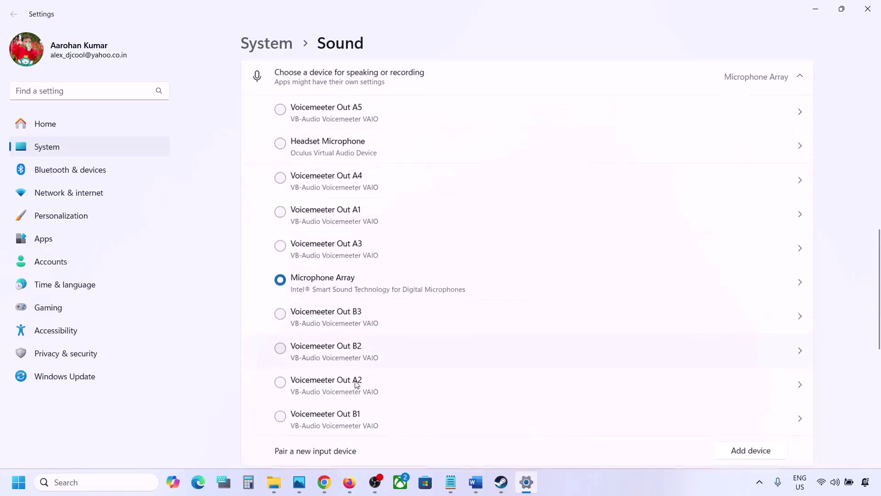
pyautogui.scroll(-1, 450, 334)
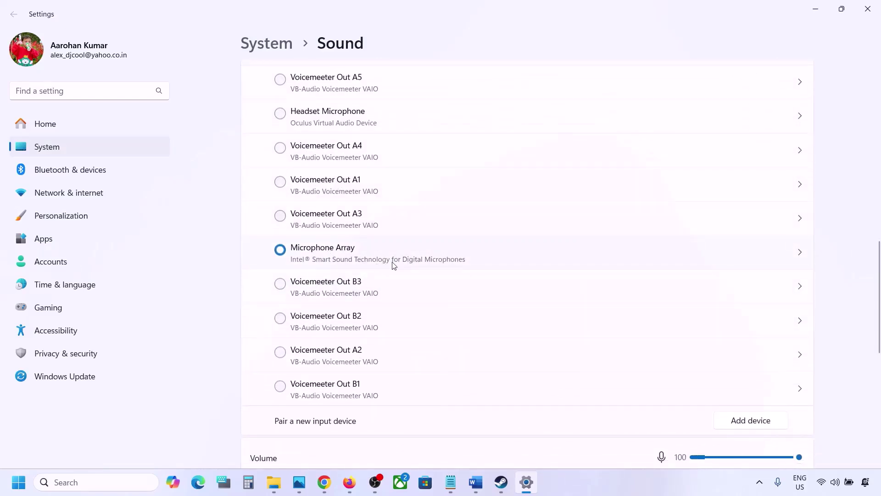
pyautogui.scroll(-2, 391, 263)
pyautogui.scroll(-1, 392, 265)
pyautogui.scroll(3, 396, 220)
pyautogui.scroll(-4, 354, 317)
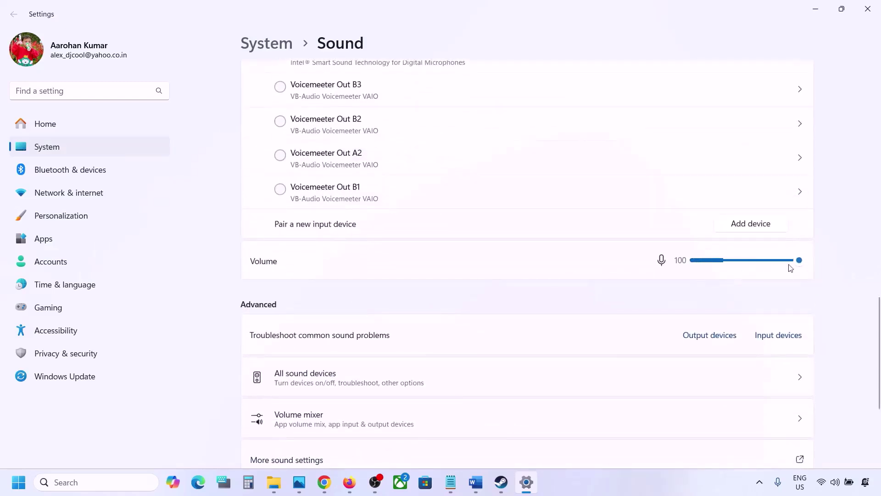
pyautogui.scroll(-2, 581, 315)
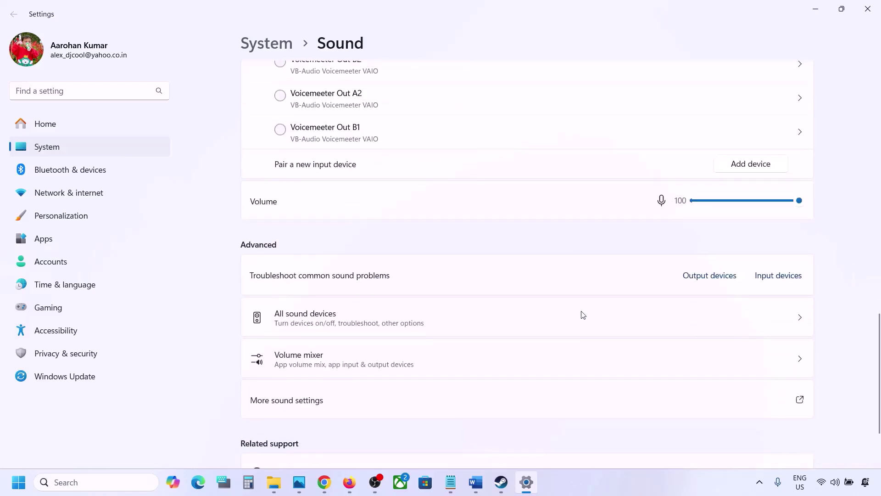
pyautogui.scroll(-3, 613, 271)
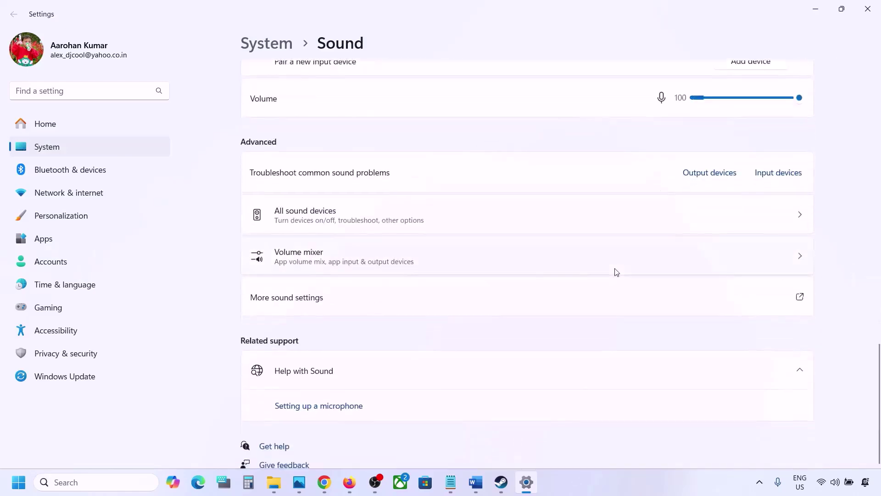
pyautogui.click(879, 9)
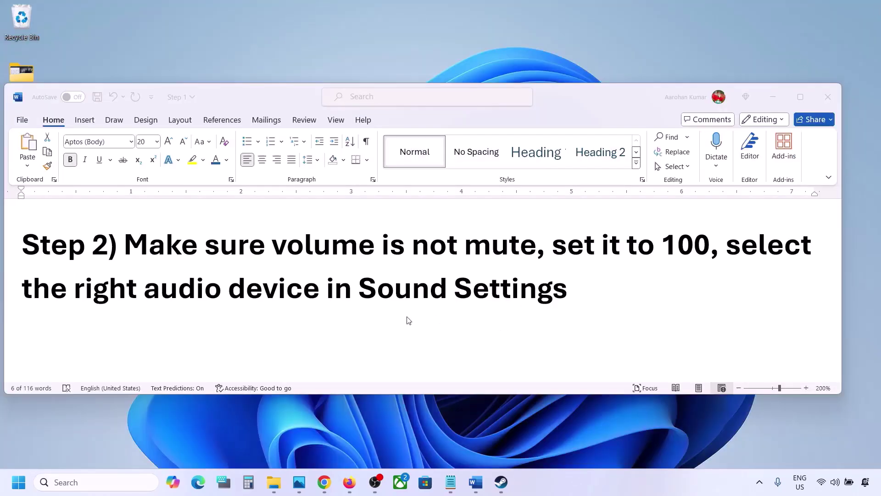
# - Highlight 'Restart the game' and 'Restart PC' in Step 3, then Step 4's 48/44k Hz sample rate line
pyautogui.scroll(-2, 408, 320)
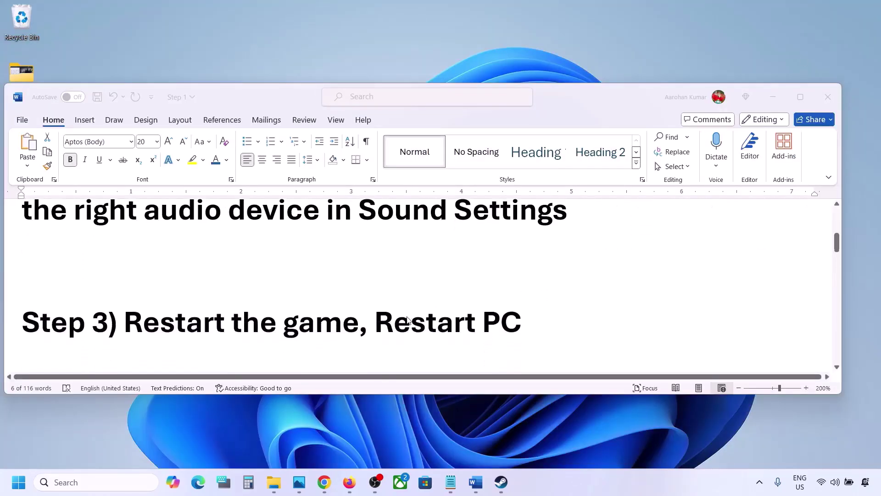
pyautogui.doubleClick(159, 310)
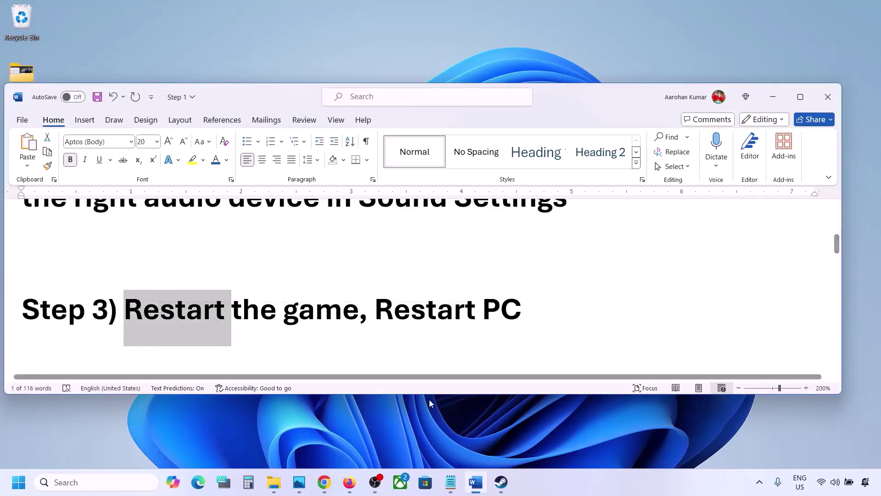
pyautogui.click(250, 307)
pyautogui.moveTo(125, 310); pyautogui.dragTo(292, 298)
pyautogui.moveTo(375, 309); pyautogui.dragTo(521, 303)
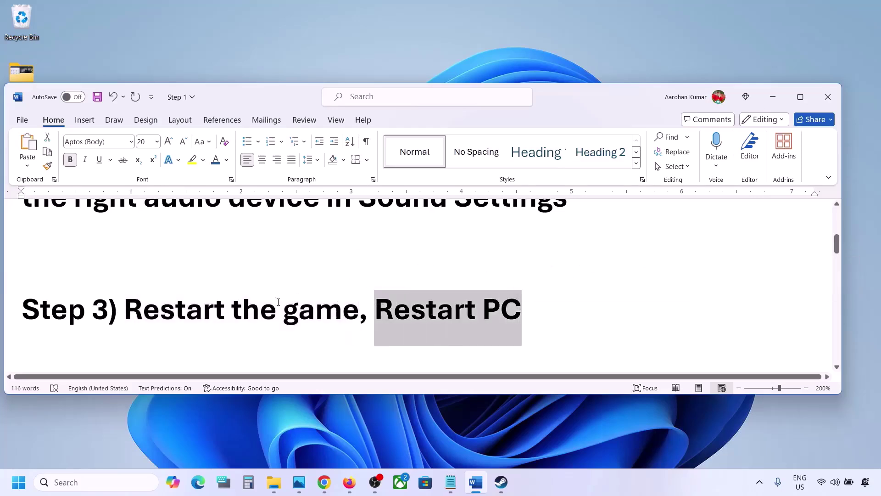
pyautogui.scroll(-3, 278, 302)
pyautogui.moveTo(129, 271); pyautogui.dragTo(545, 270)
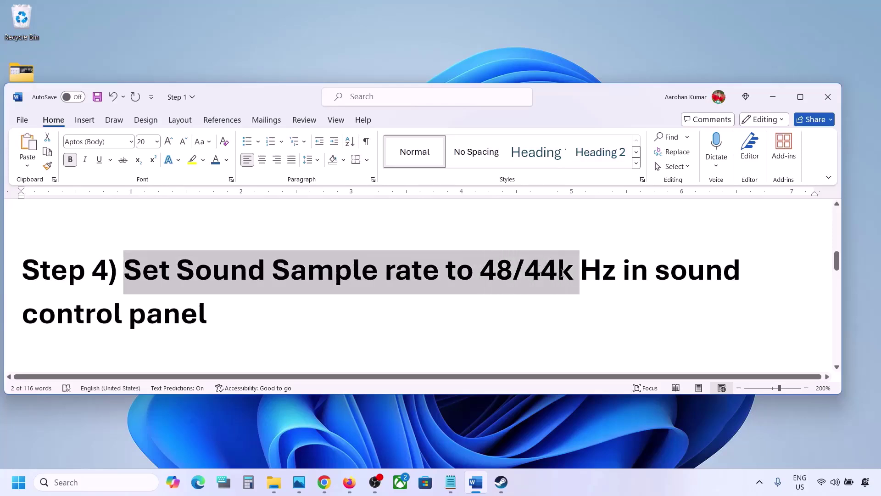
pyautogui.click(560, 272)
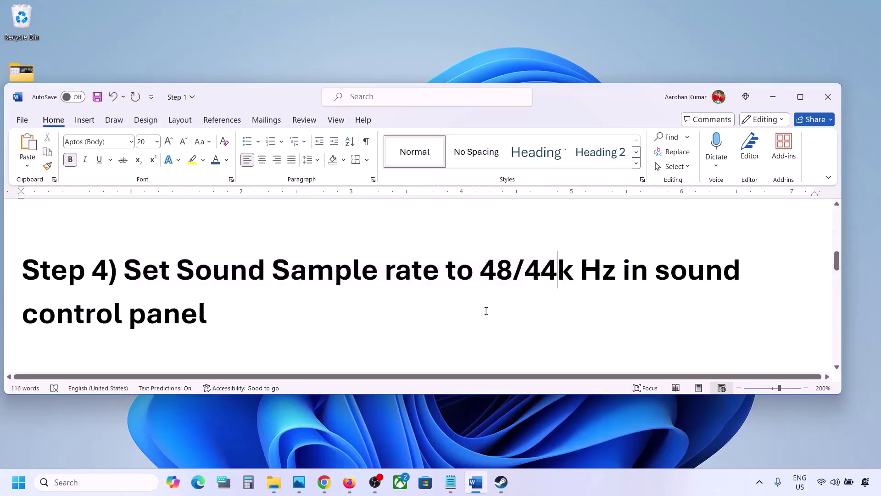
# - Search 'control' to open Control Panel, then open the Sound dialog under Hardware and Sound
pyautogui.click(58, 482)
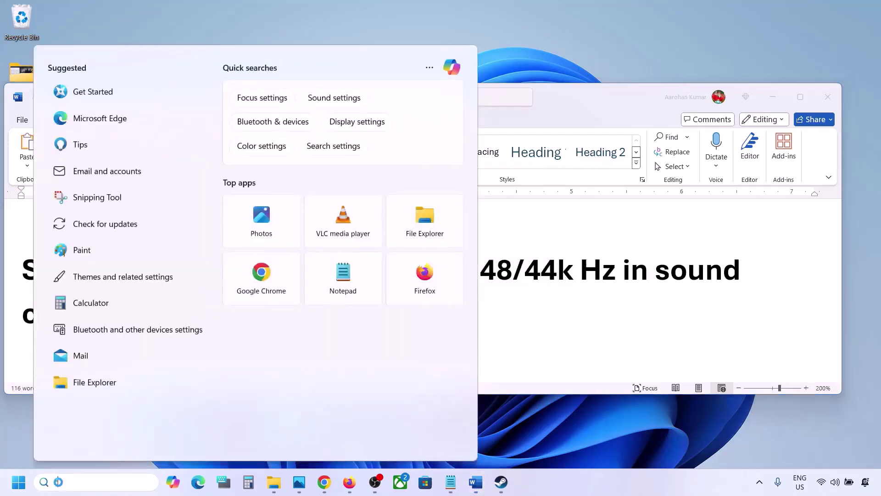
pyautogui.write('control')
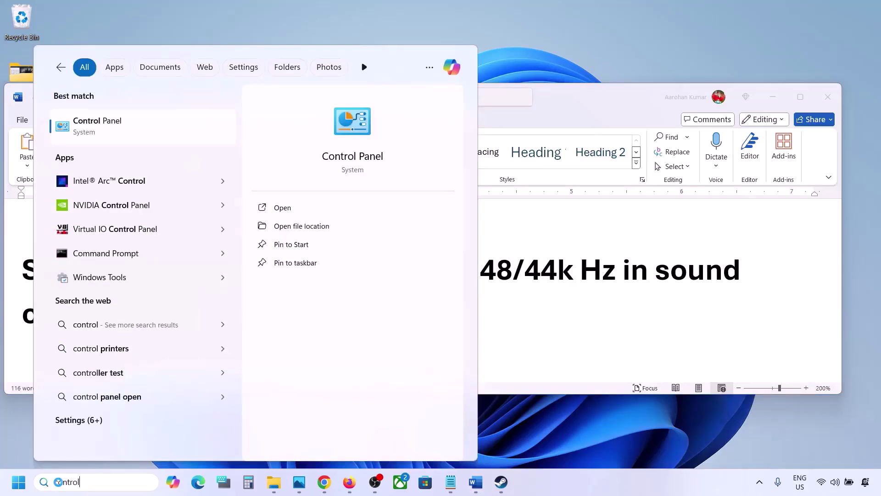
pyautogui.press('Return')
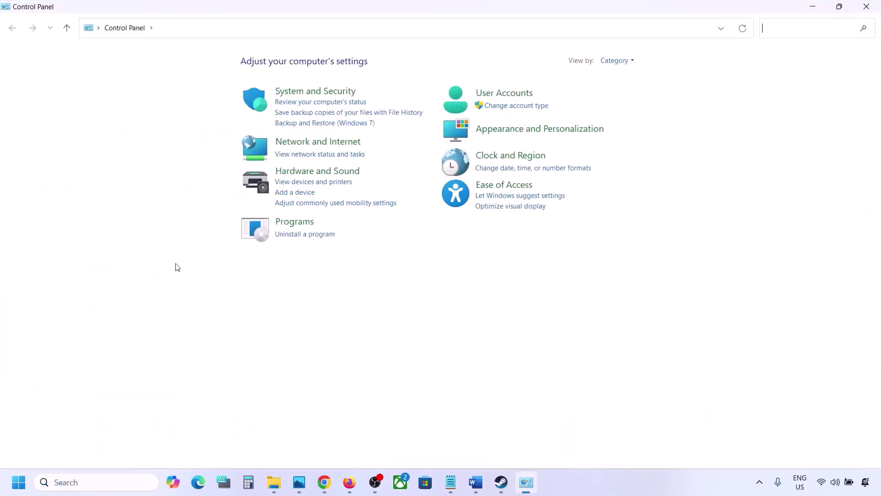
pyautogui.click(327, 171)
pyautogui.click(165, 127)
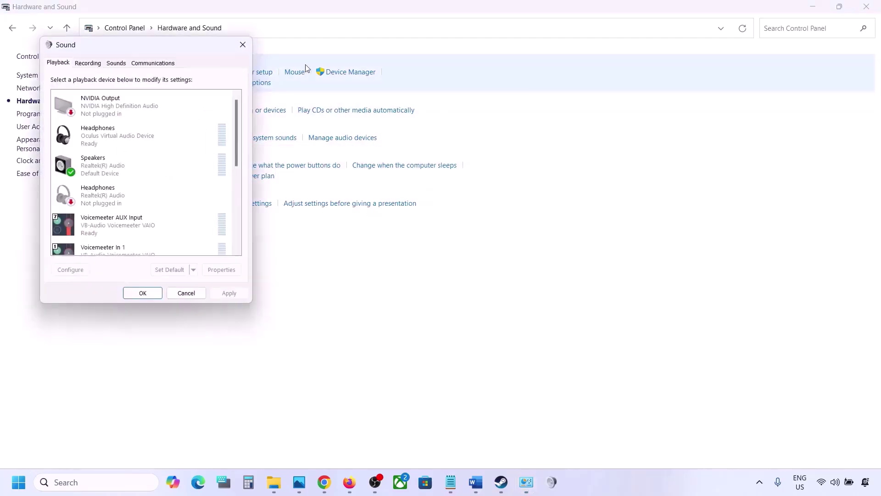
# - Select Speakers (Realtek(R) Audio) on the Playback tab and open its Properties
pyautogui.moveTo(183, 53); pyautogui.dragTo(398, 115)
pyautogui.click(477, 482)
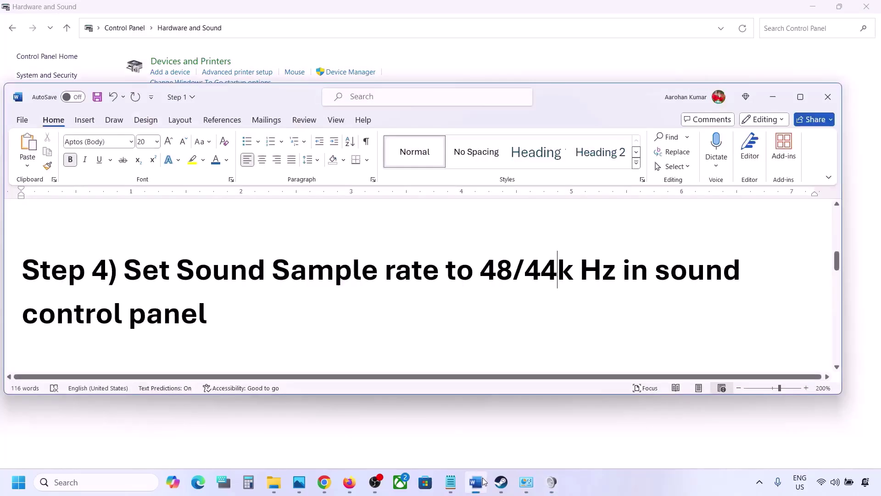
pyautogui.click(477, 482)
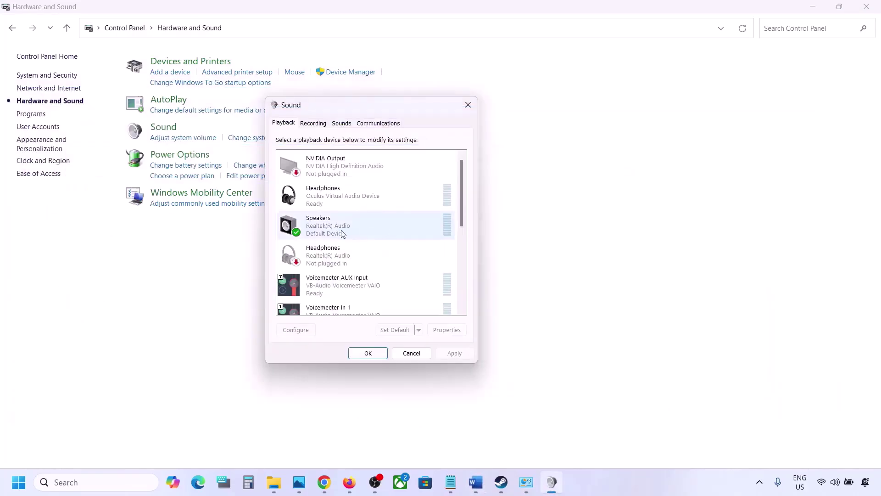
pyautogui.click(326, 232)
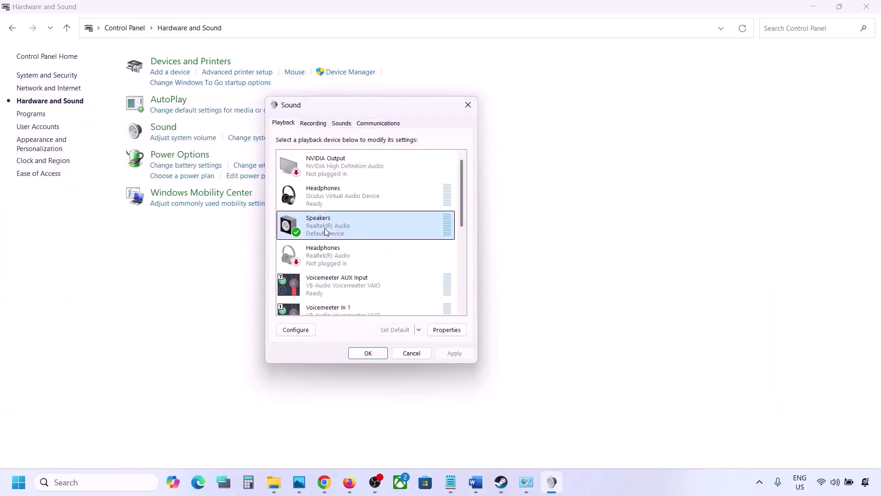
pyautogui.rightClick(374, 233)
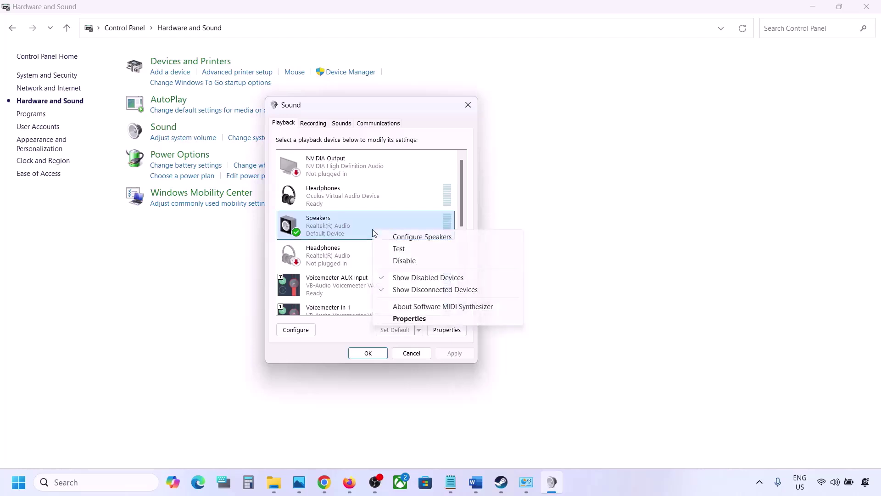
pyautogui.click(410, 318)
# - On the Advanced tab, compare Default Format with the guide's 48/44k and keep 24 bit, 48000 Hz
pyautogui.moveTo(393, 147); pyautogui.dragTo(441, 106)
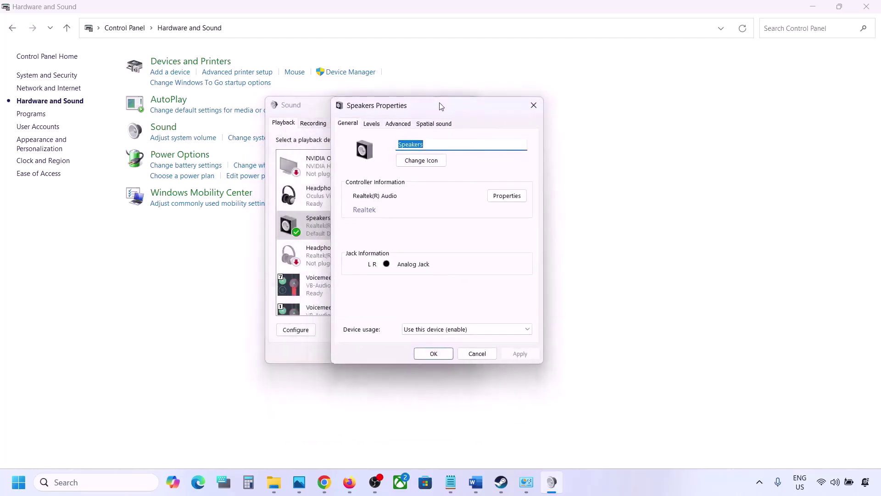
pyautogui.click(398, 125)
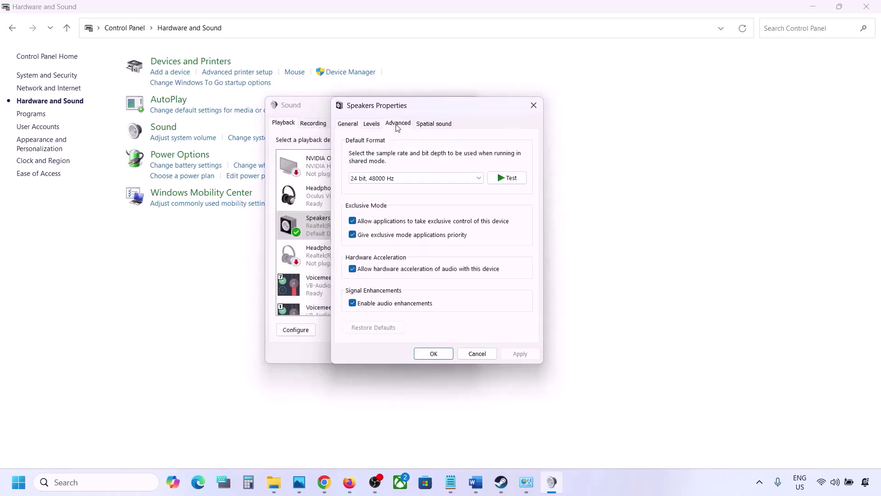
pyautogui.click(478, 180)
pyautogui.click(516, 224)
pyautogui.click(477, 482)
pyautogui.moveTo(481, 272); pyautogui.dragTo(579, 274)
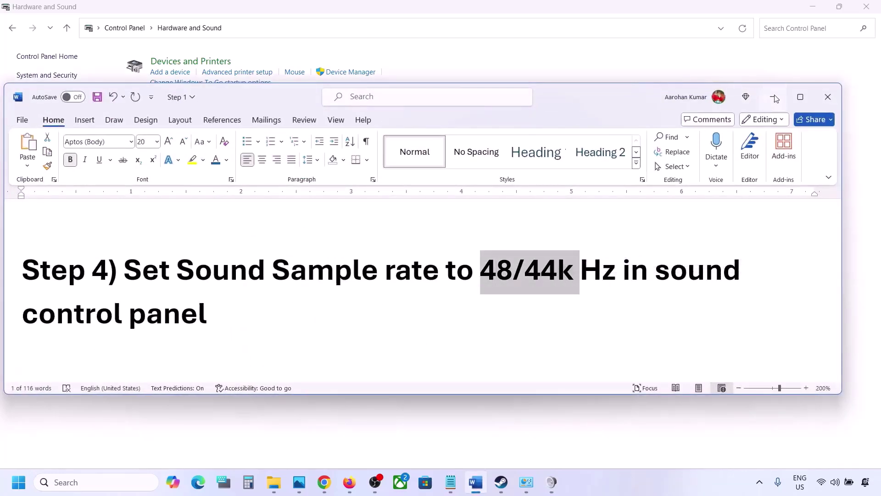
pyautogui.click(773, 96)
pyautogui.click(424, 179)
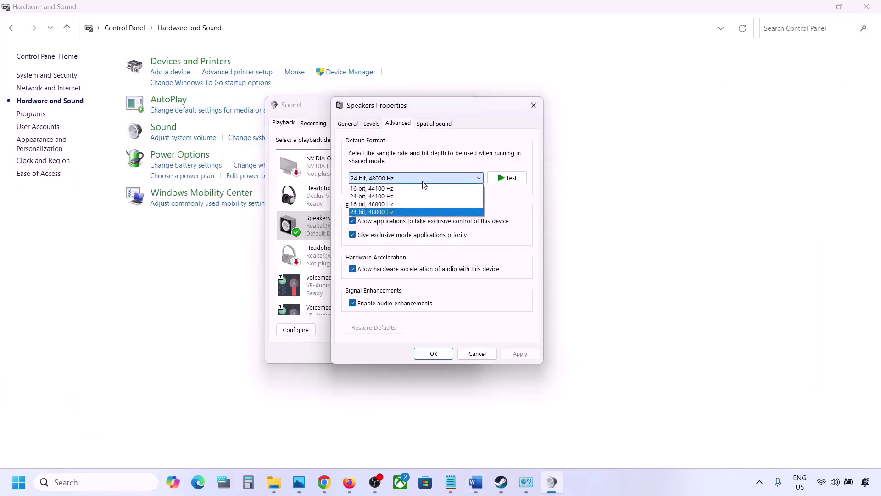
pyautogui.click(386, 212)
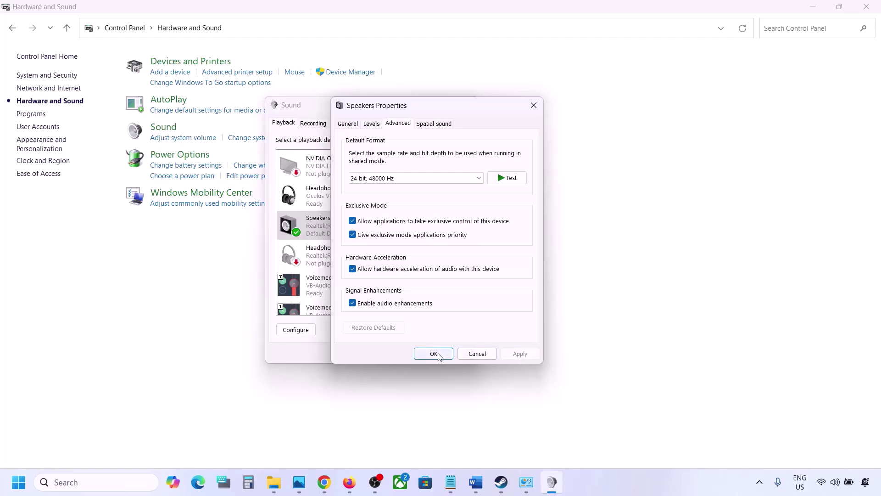
# - Apply 24 bit, 44100 Hz, then revert to 24 bit, 48000 Hz and close both Sound dialogs with OK
pyautogui.click(443, 179)
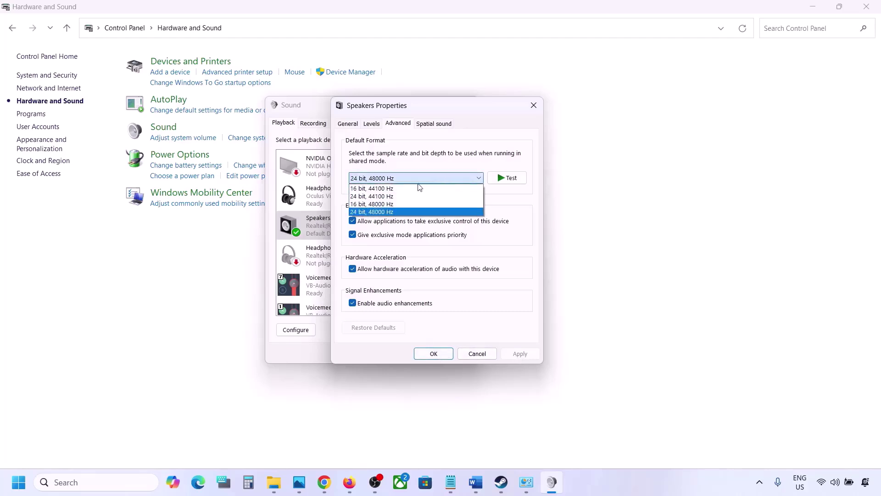
pyautogui.click(391, 197)
pyautogui.click(510, 358)
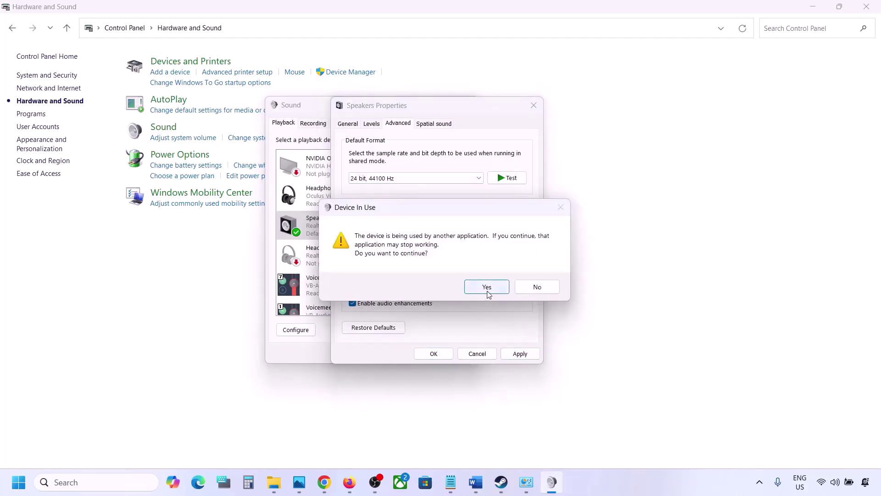
pyautogui.click(487, 287)
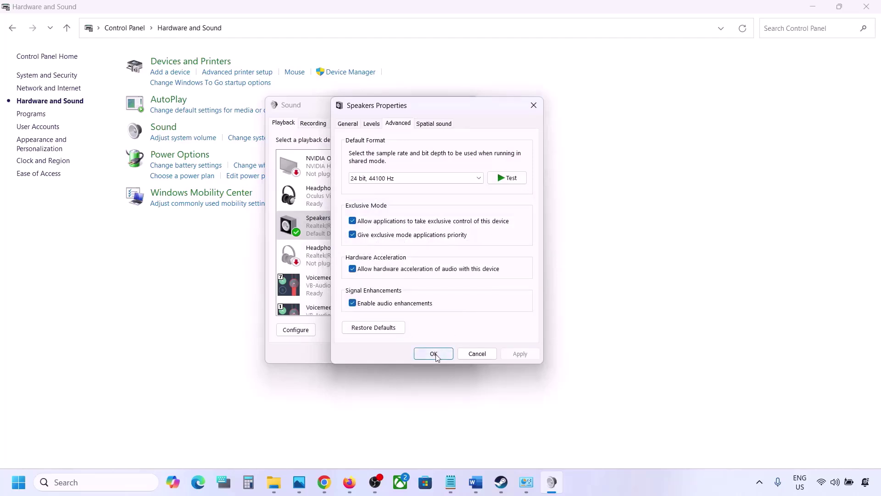
pyautogui.click(398, 177)
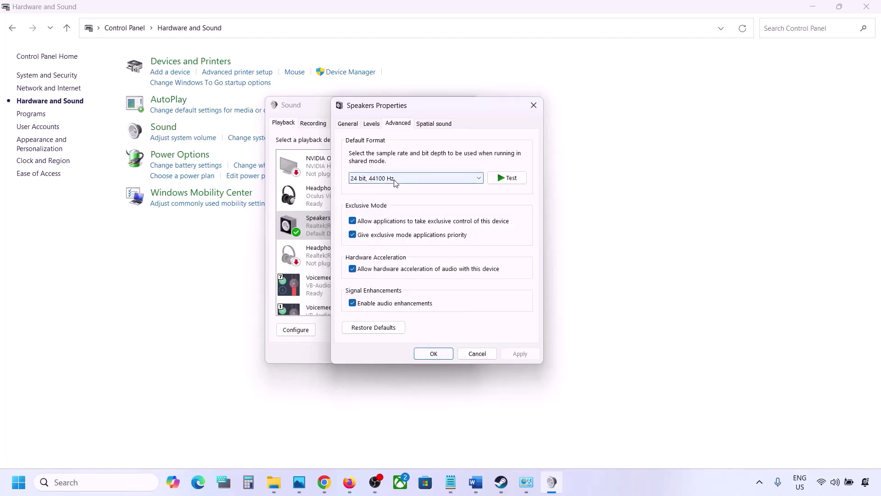
pyautogui.click(385, 212)
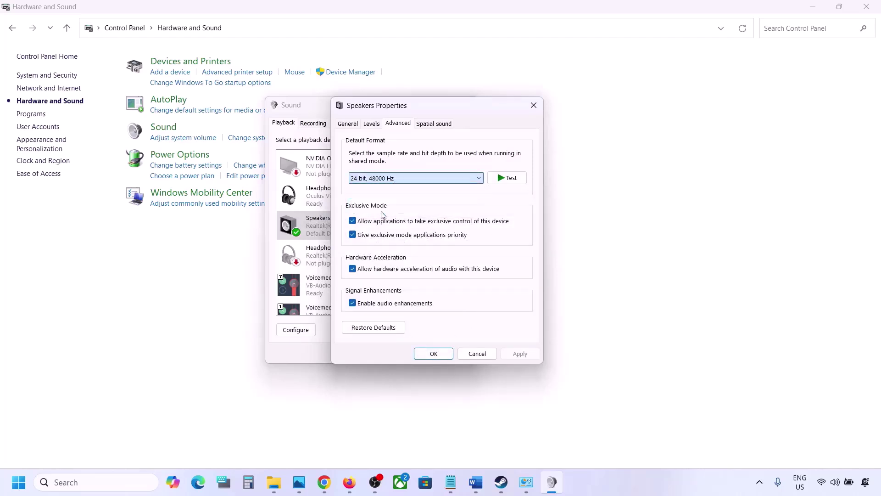
pyautogui.click(513, 360)
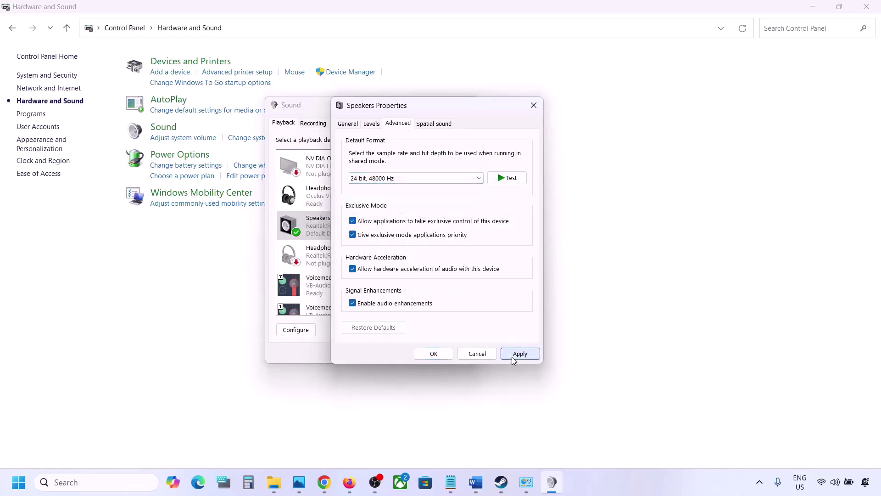
pyautogui.click(433, 354)
pyautogui.click(385, 354)
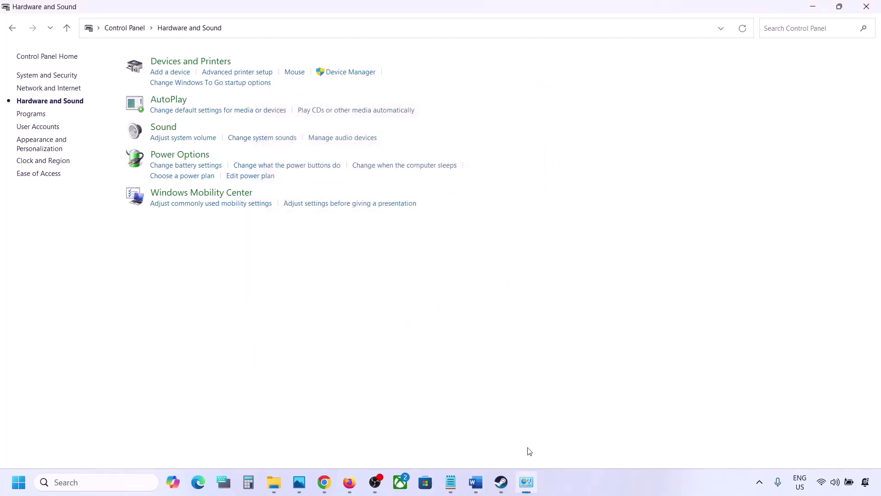
# - Return to the Word guide, scroll past the Step 5 controller instruction, and highlight Step 6's 'Turn off Spatial Sound'
pyautogui.click(481, 484)
pyautogui.scroll(-5, 362, 289)
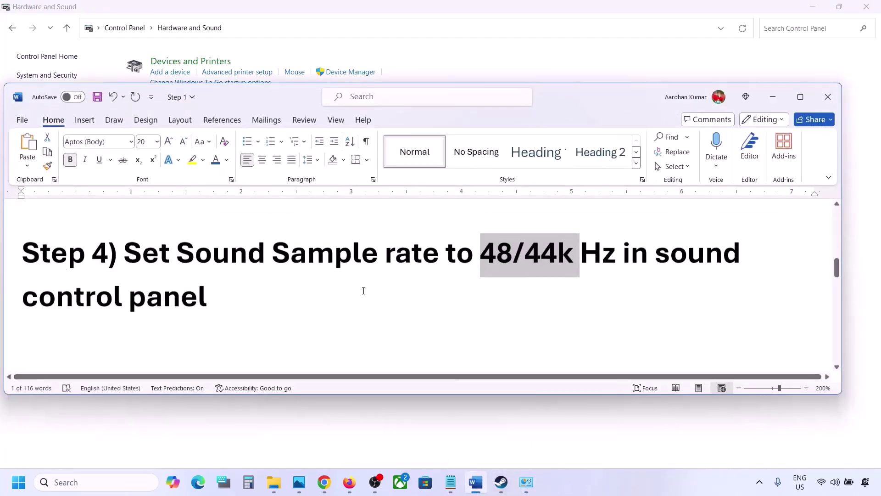
pyautogui.moveTo(142, 254); pyautogui.dragTo(307, 329)
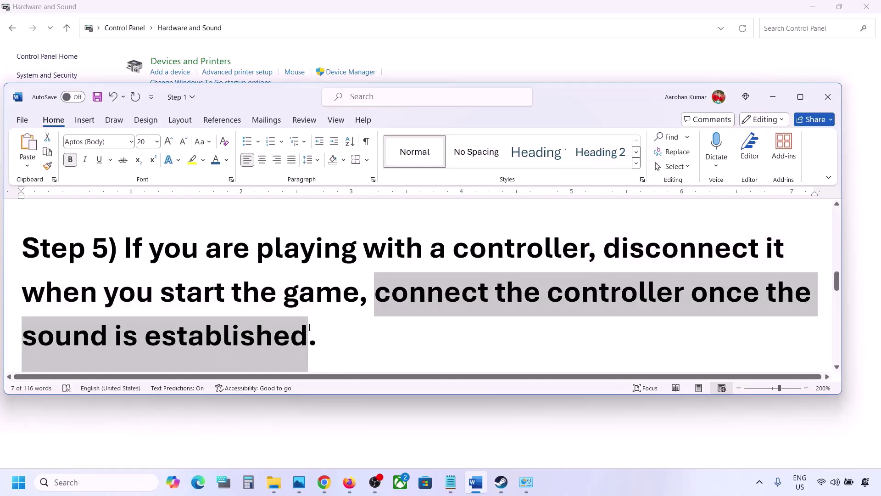
pyautogui.click(308, 326)
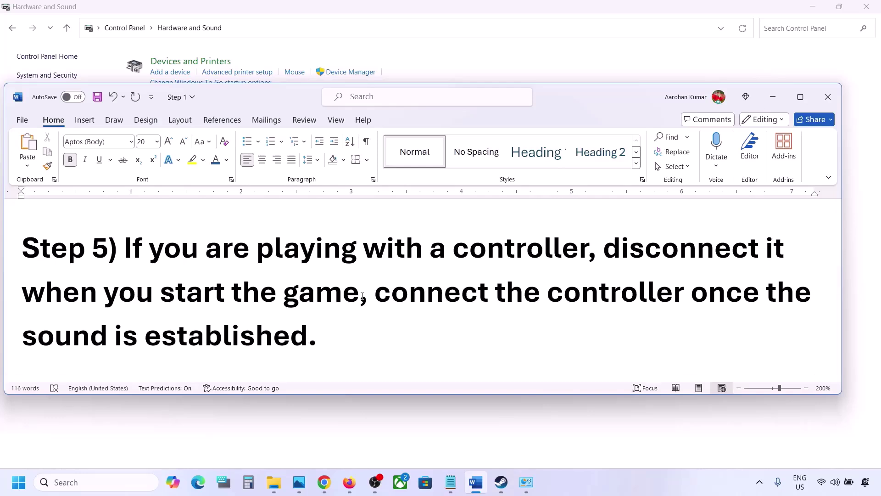
pyautogui.scroll(-3, 362, 296)
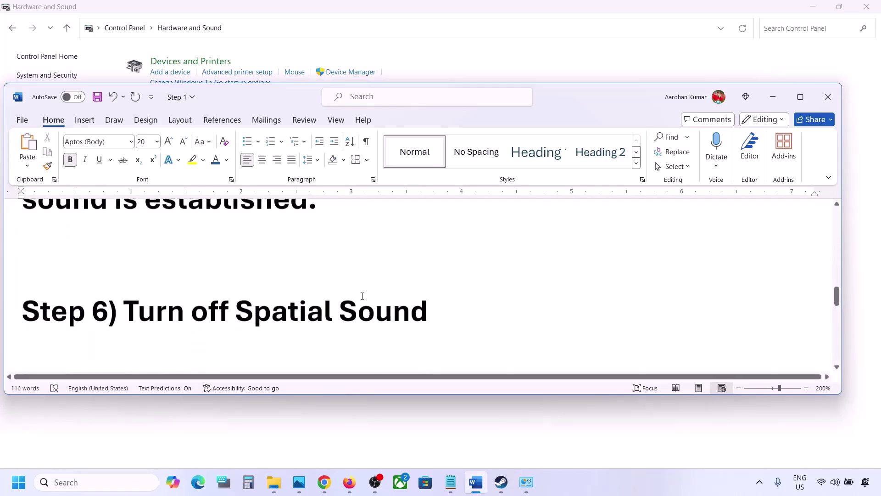
pyautogui.moveTo(127, 303); pyautogui.dragTo(425, 303)
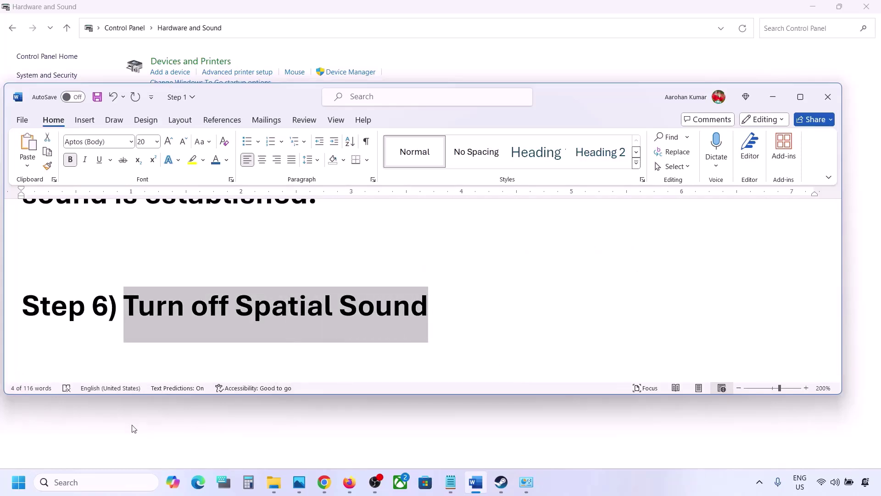
# - Open the Sound dialog through Control Panel's Hardware and Sound, searching 'control'
pyautogui.click(87, 482)
pyautogui.write('control')
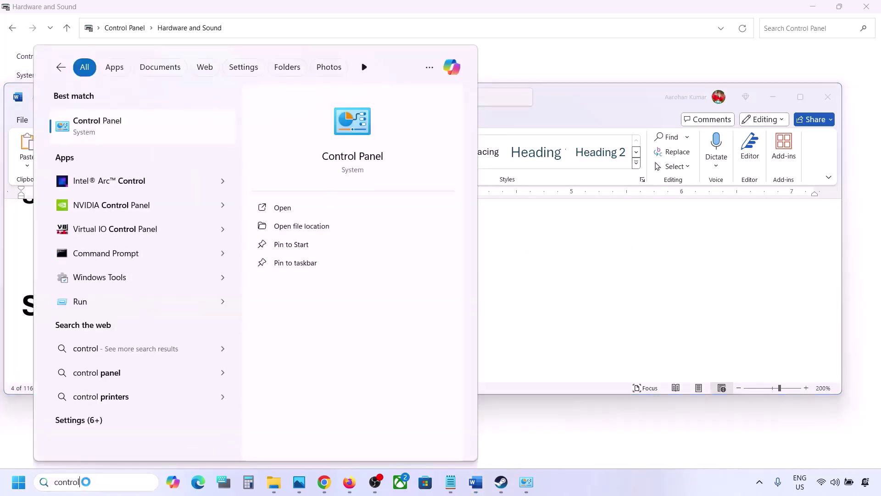
pyautogui.press('Return')
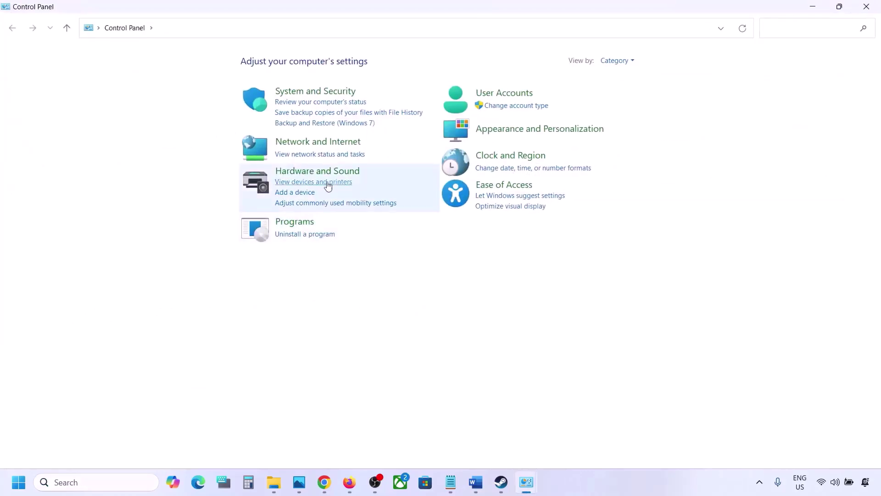
pyautogui.click(312, 171)
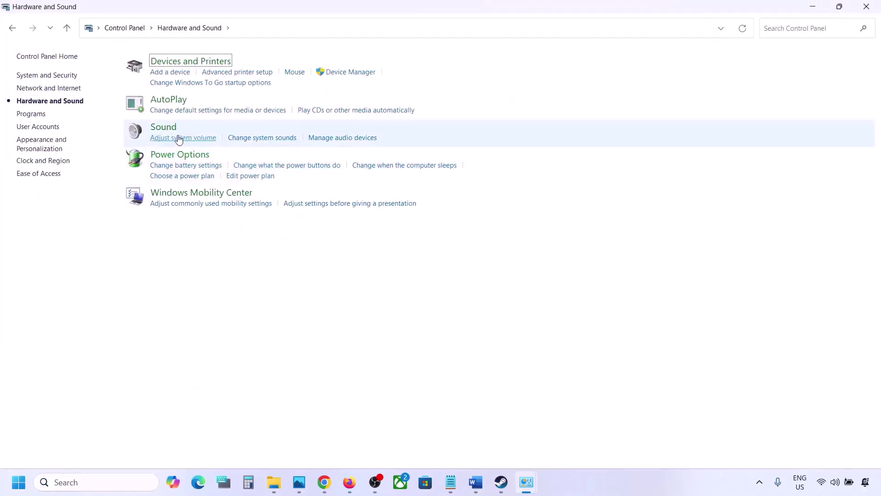
pyautogui.click(168, 131)
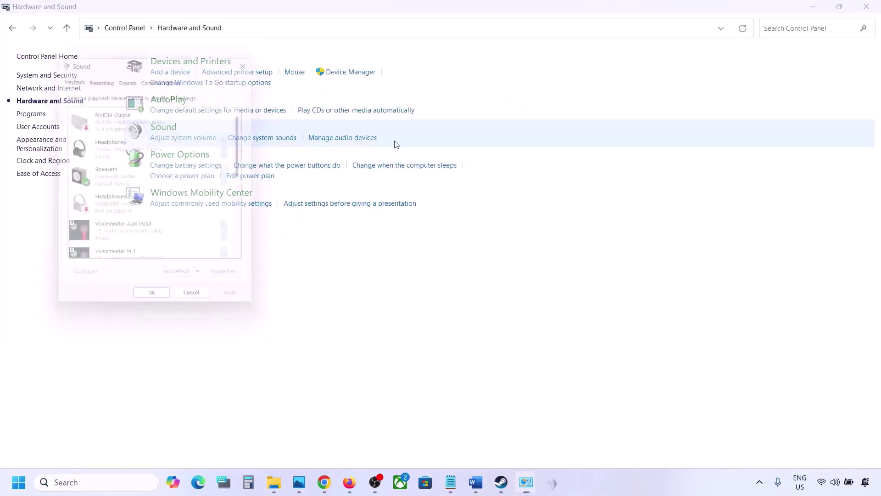
# - Open the Speakers device's properties on the Spatial sound tab
pyautogui.moveTo(173, 65); pyautogui.dragTo(379, 106)
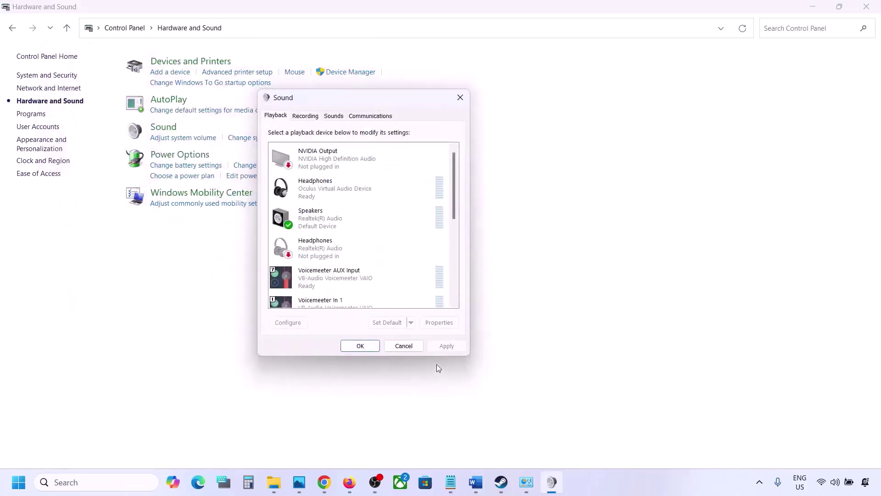
pyautogui.click(340, 222)
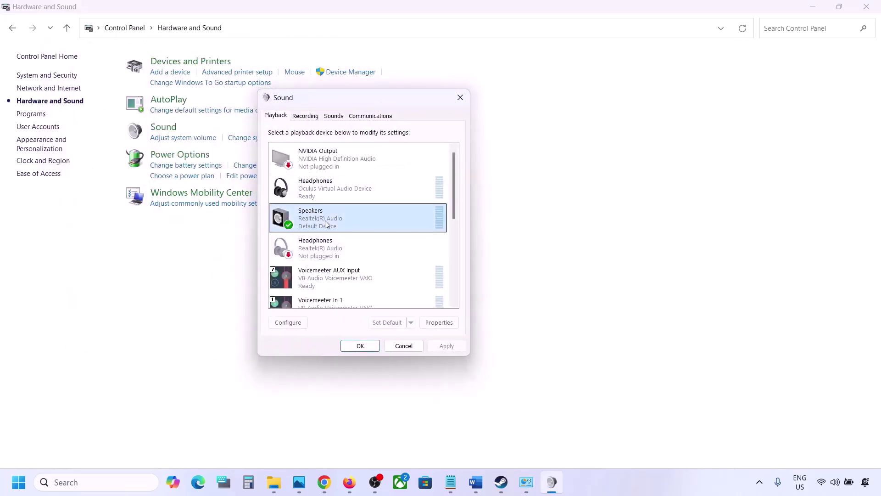
pyautogui.rightClick(339, 222)
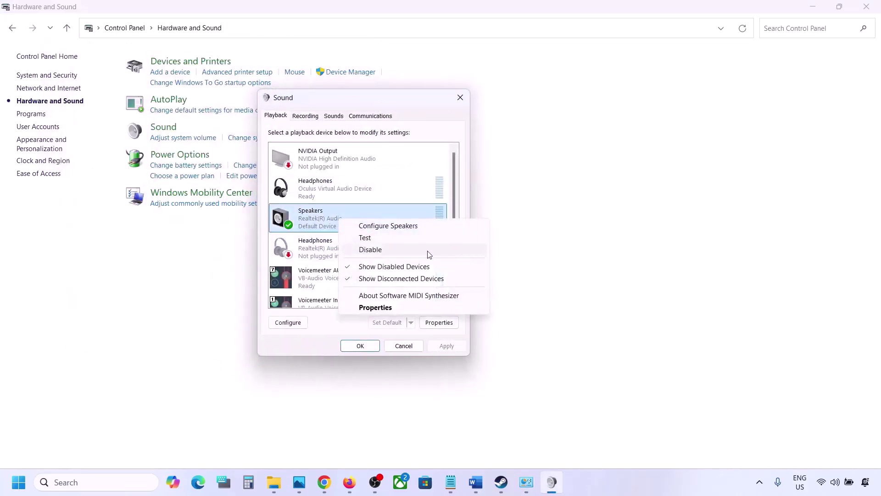
pyautogui.click(375, 308)
pyautogui.click(384, 161)
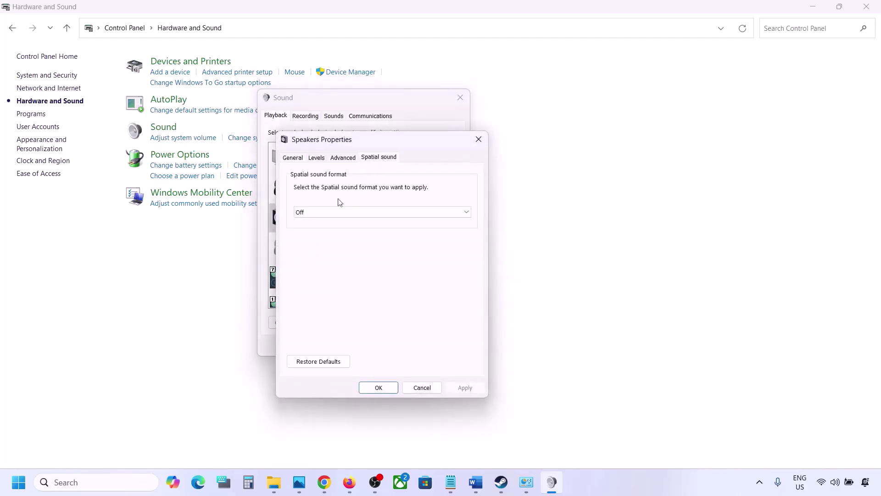
# - Set the Speakers' spatial sound format to Off, apply it, and close both sound dialogs
pyautogui.click(323, 212)
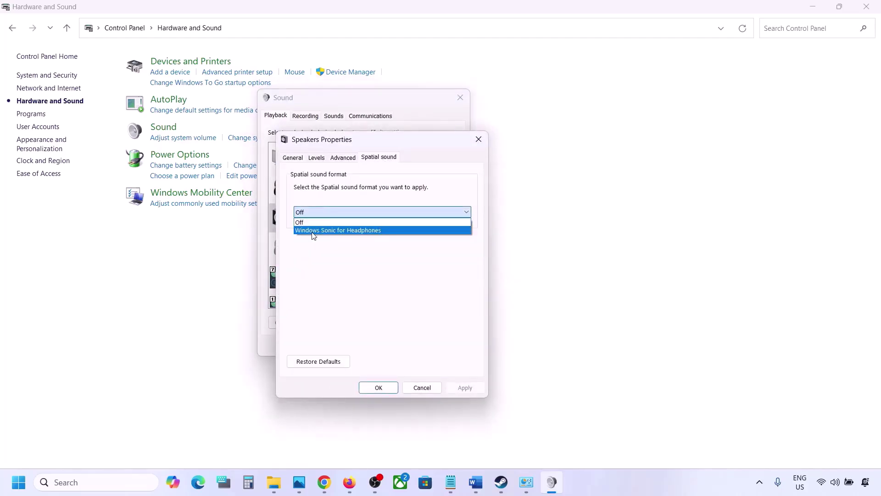
pyautogui.click(305, 223)
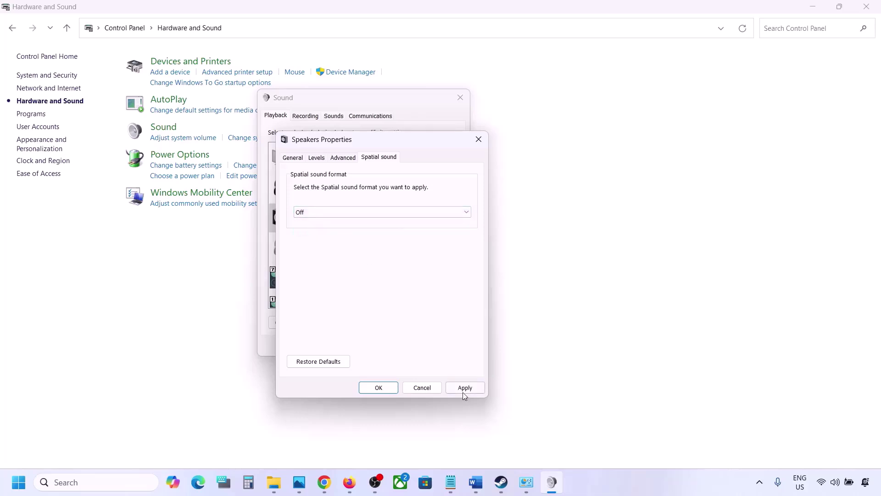
pyautogui.click(464, 390)
pyautogui.click(385, 388)
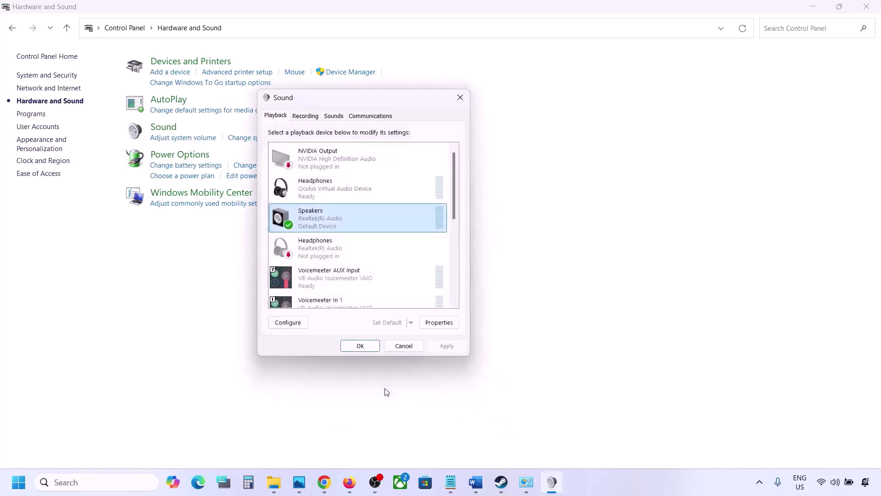
pyautogui.click(373, 346)
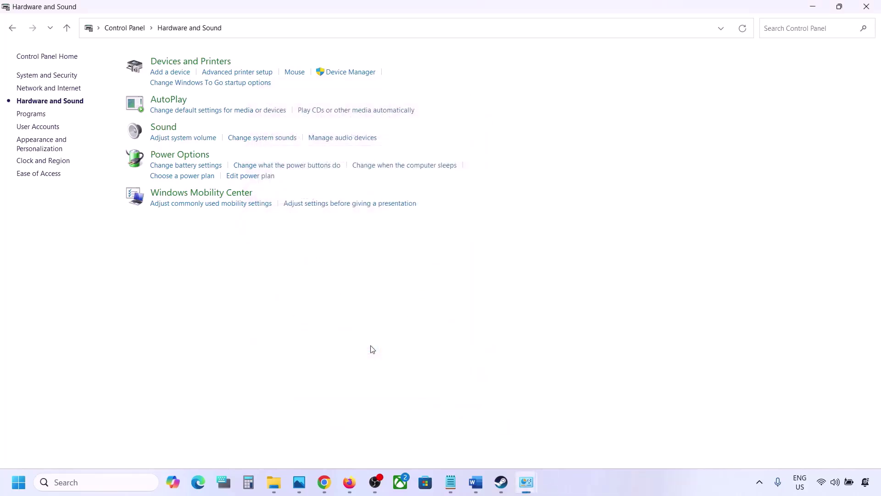